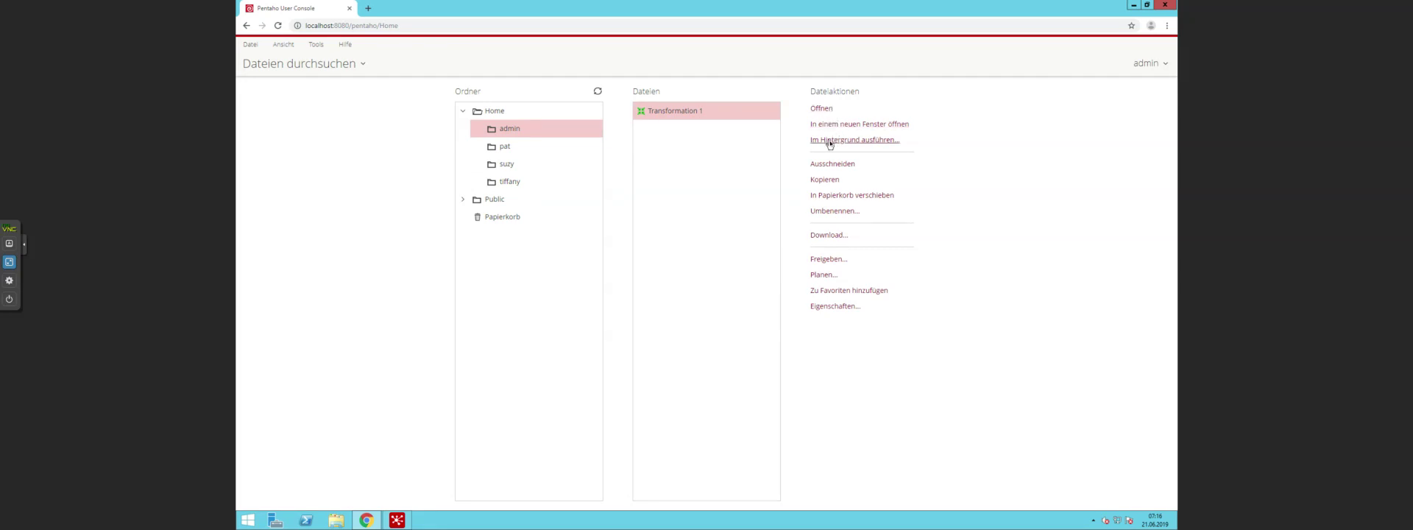
# Run Transformation 1 in the background, saving the generated content to /home/admin and overwriting existing files with the same name
pyautogui.click(828, 140)
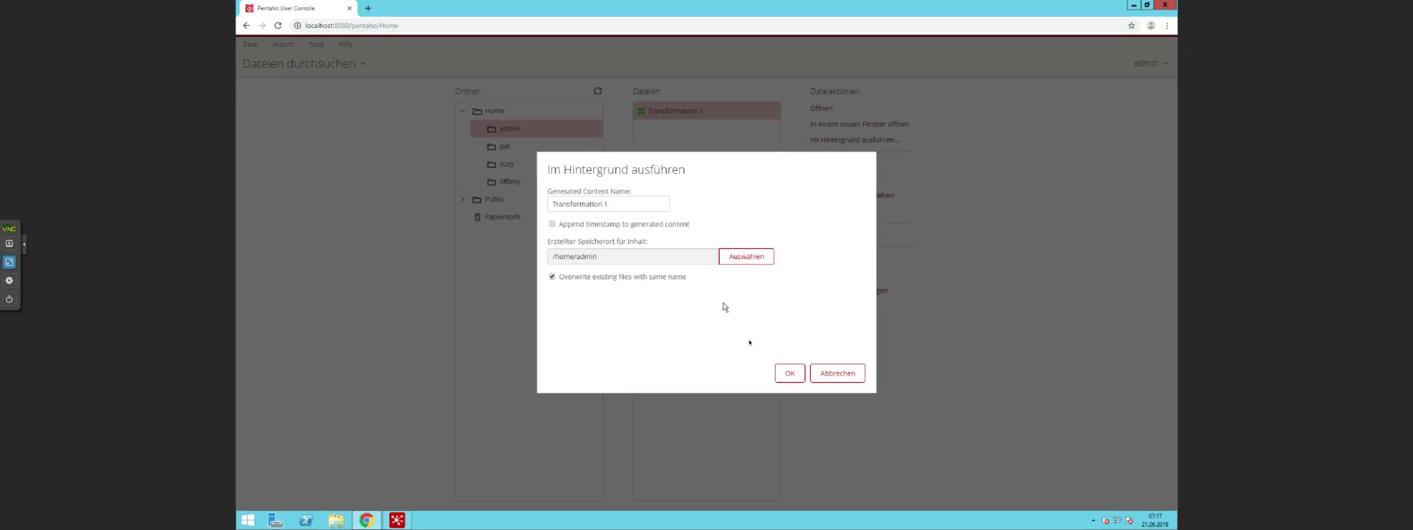
pyautogui.click(782, 372)
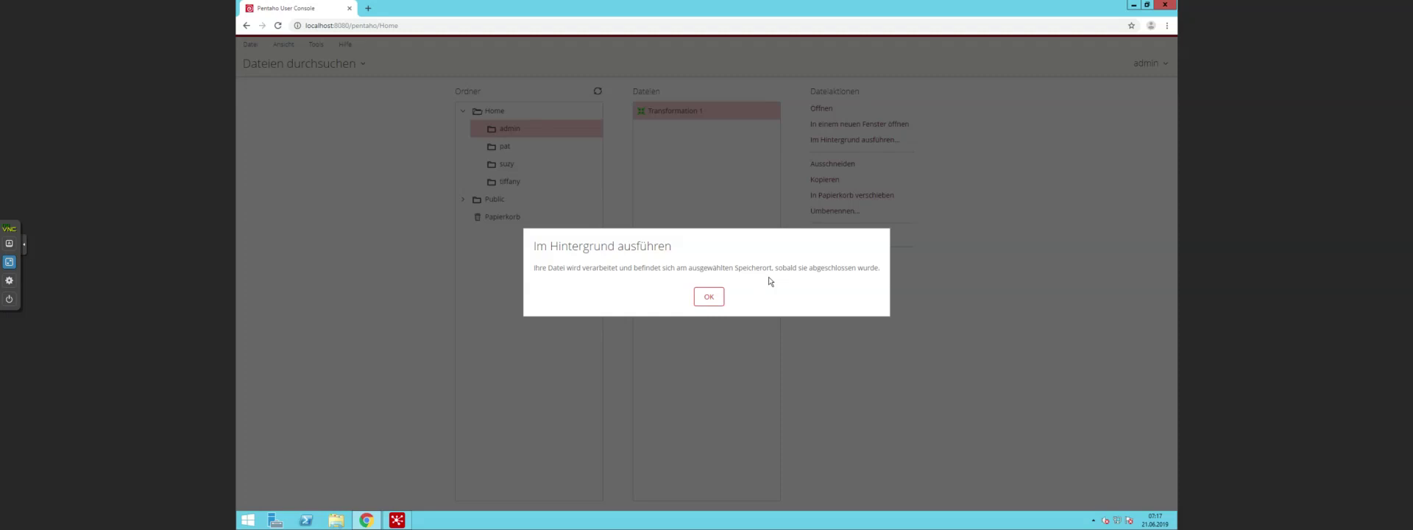
pyautogui.click(711, 297)
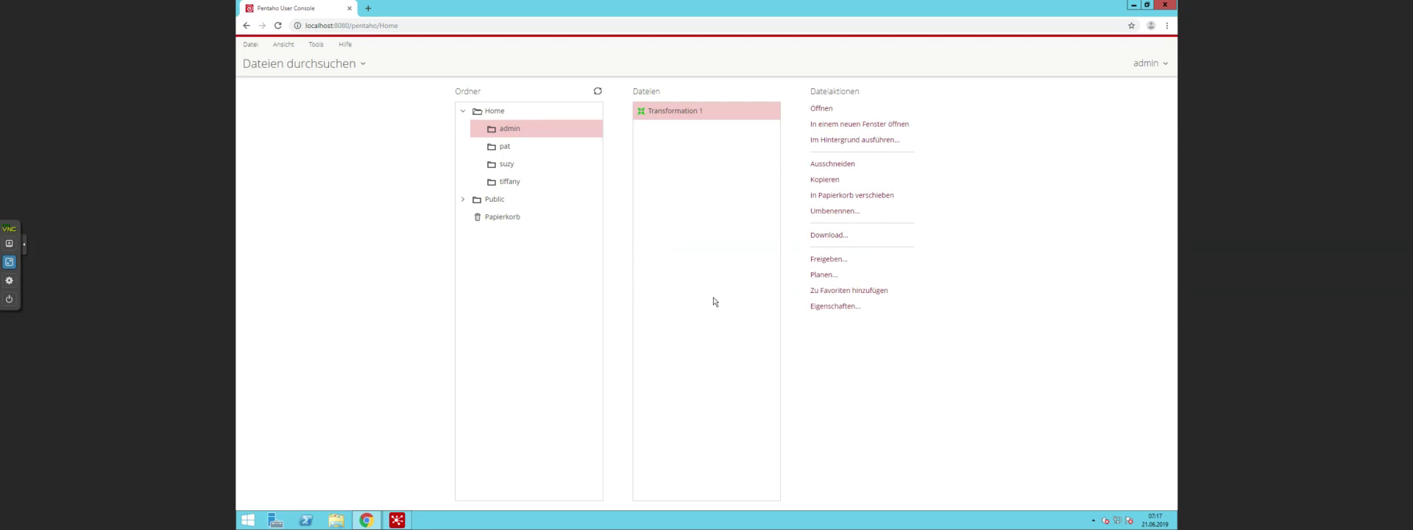
# Start a new schedule for Transformation 1 in /home/admin without an appended timestamp, overwriting existing files with the same name
pyautogui.click(822, 275)
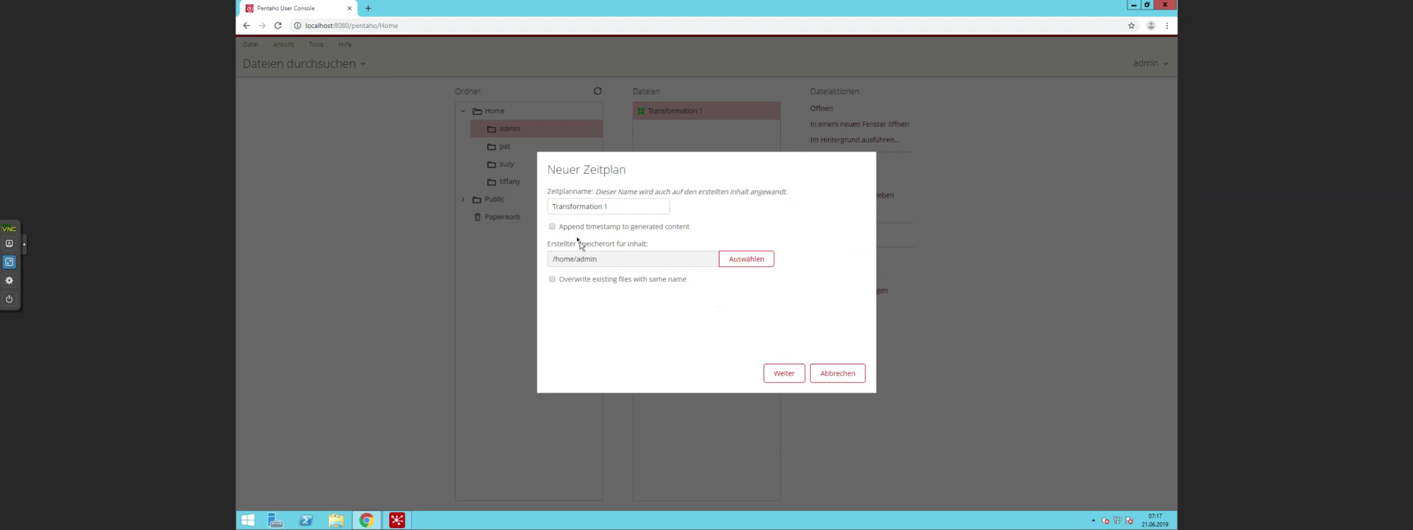
pyautogui.click(573, 228)
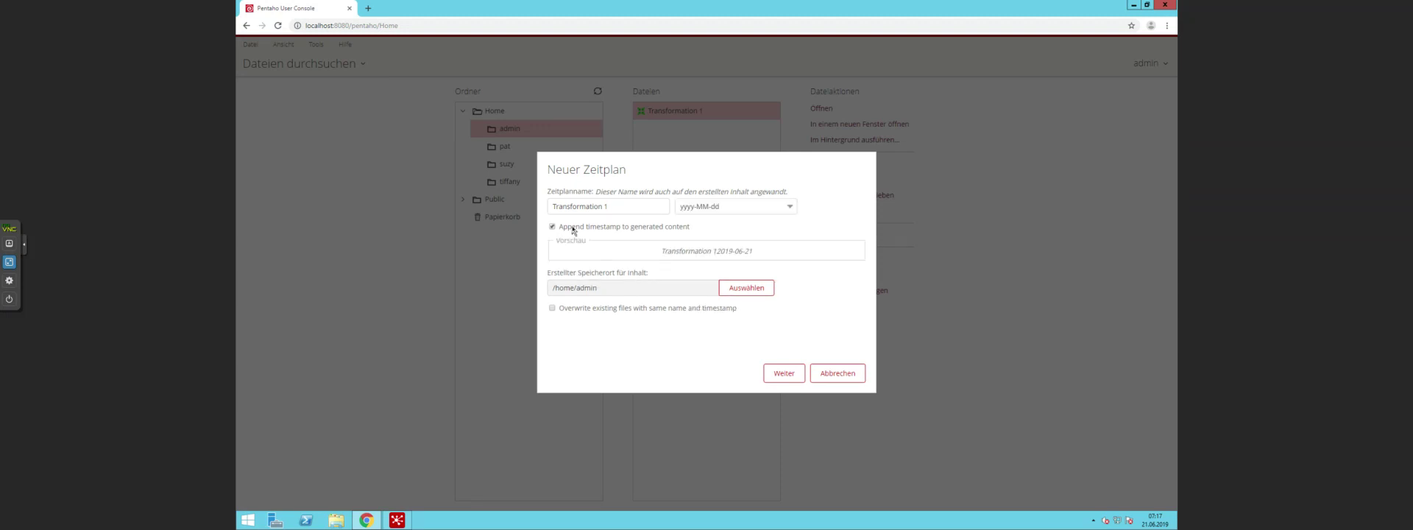
pyautogui.click(573, 228)
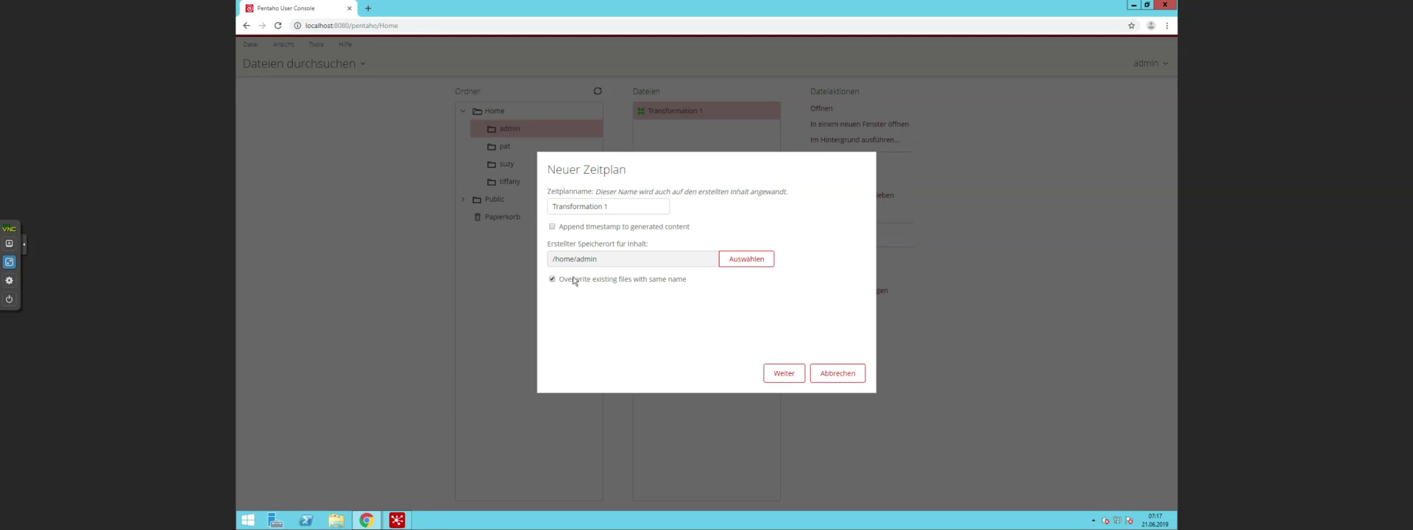
pyautogui.click(576, 227)
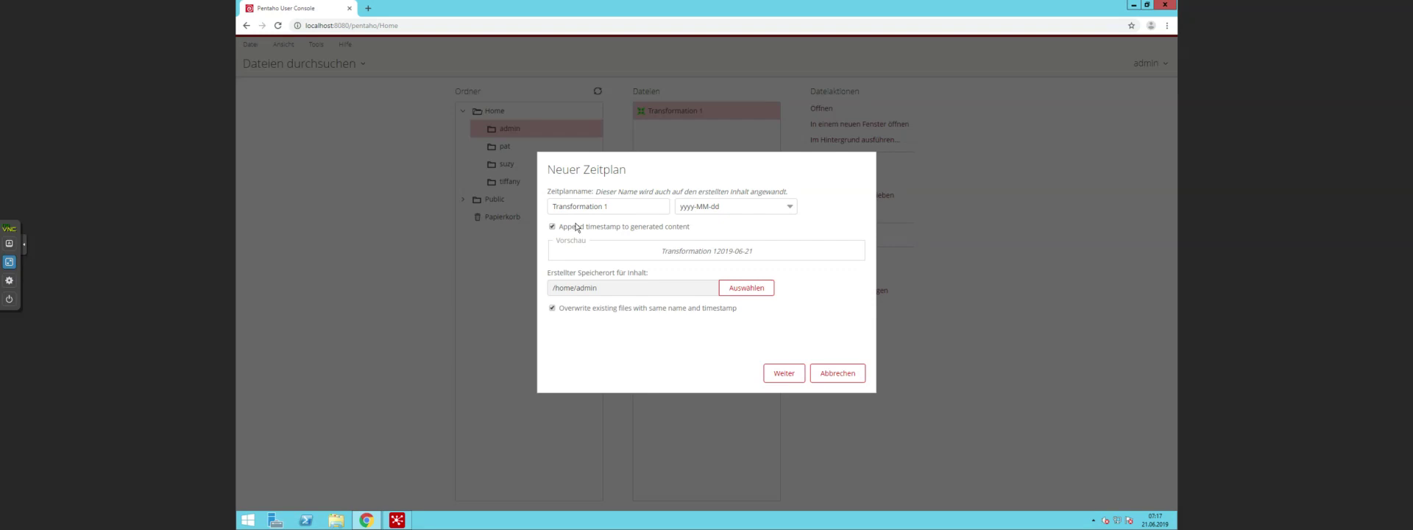
pyautogui.click(577, 226)
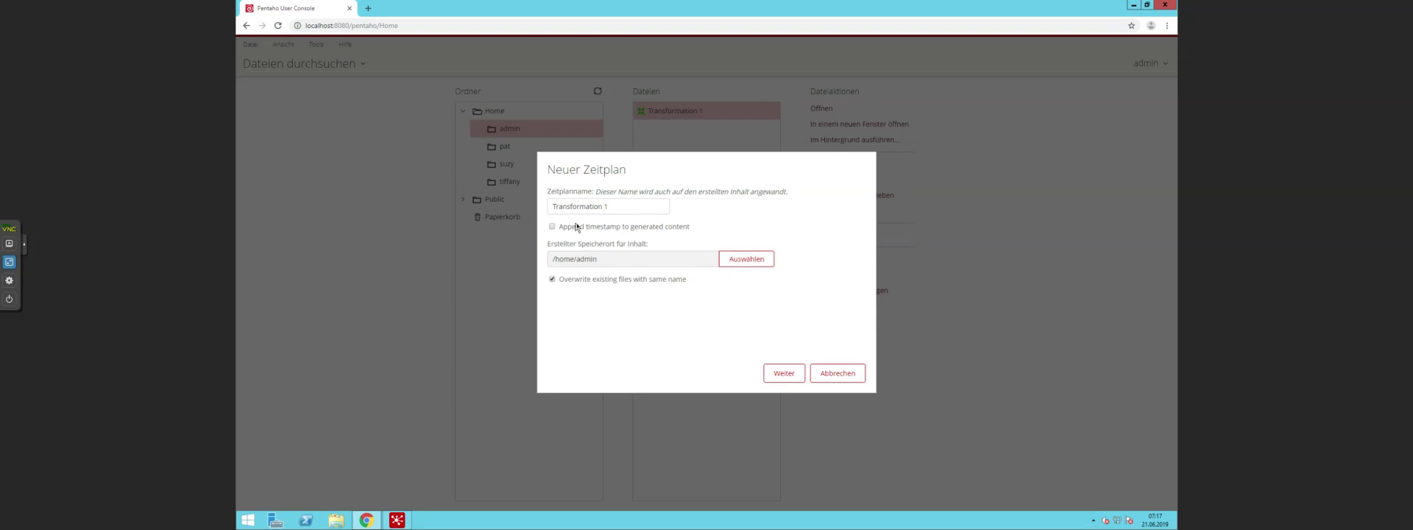
pyautogui.click(784, 374)
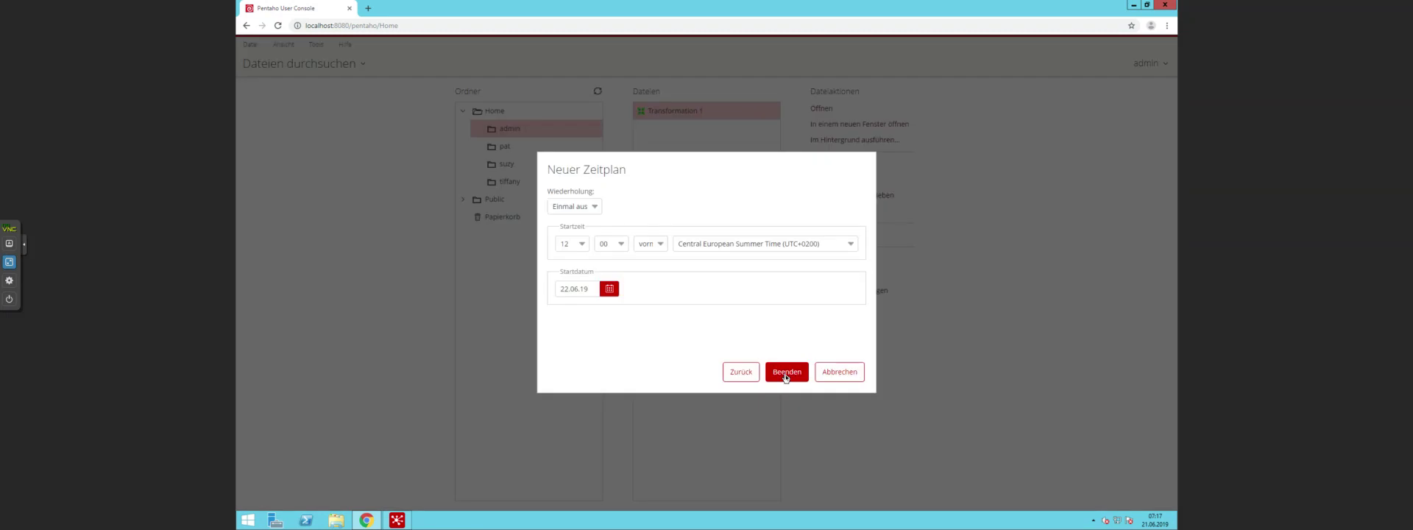
# Set the schedule to recur daily (Täglich) on every weekday, finish it, and show the list of schedules
pyautogui.click(571, 208)
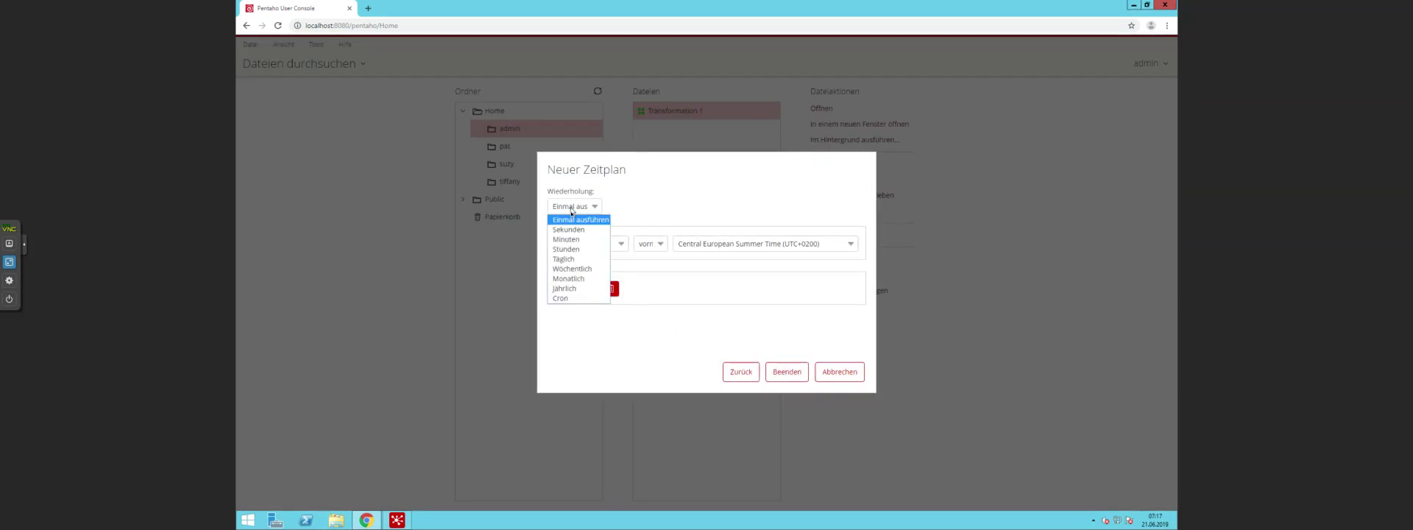
pyautogui.click(571, 259)
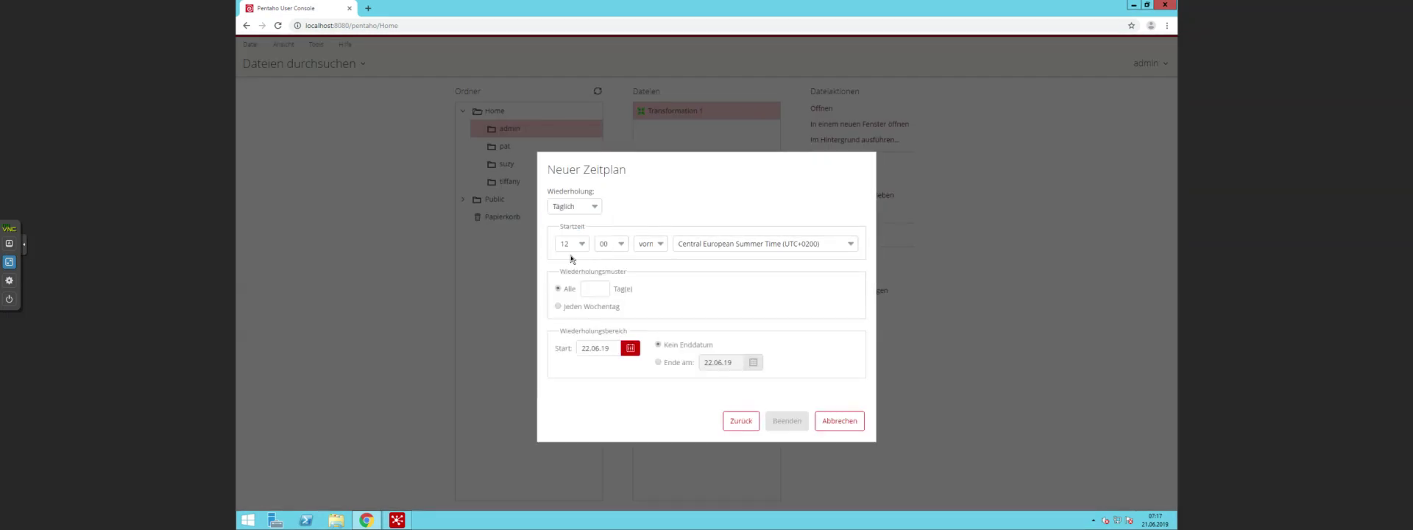
pyautogui.click(571, 308)
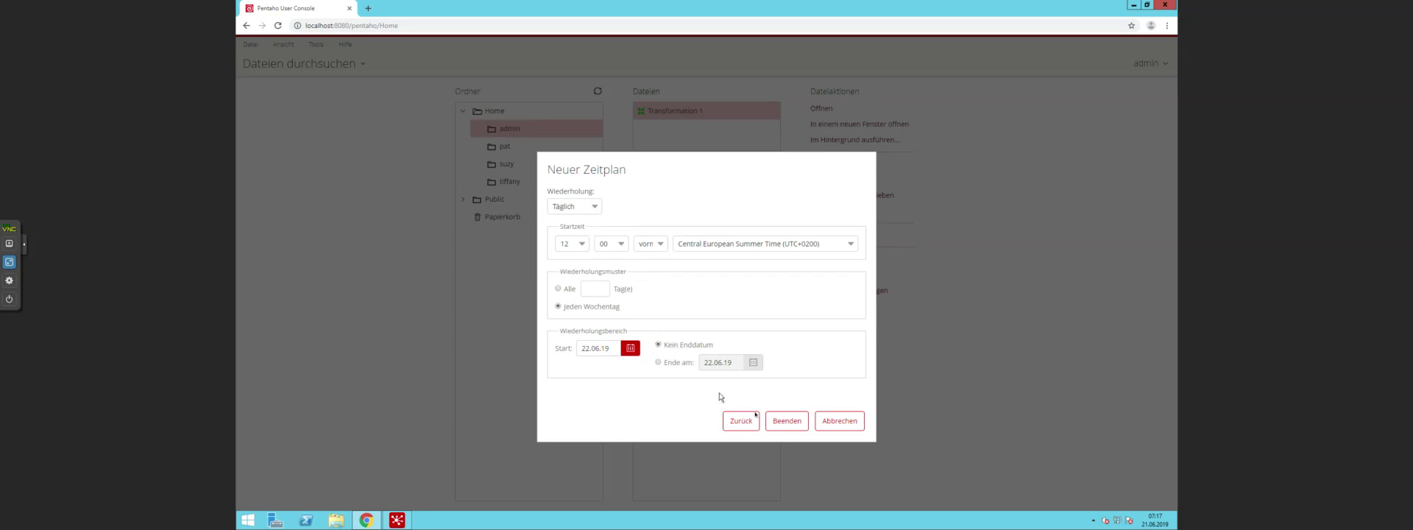
pyautogui.click(780, 421)
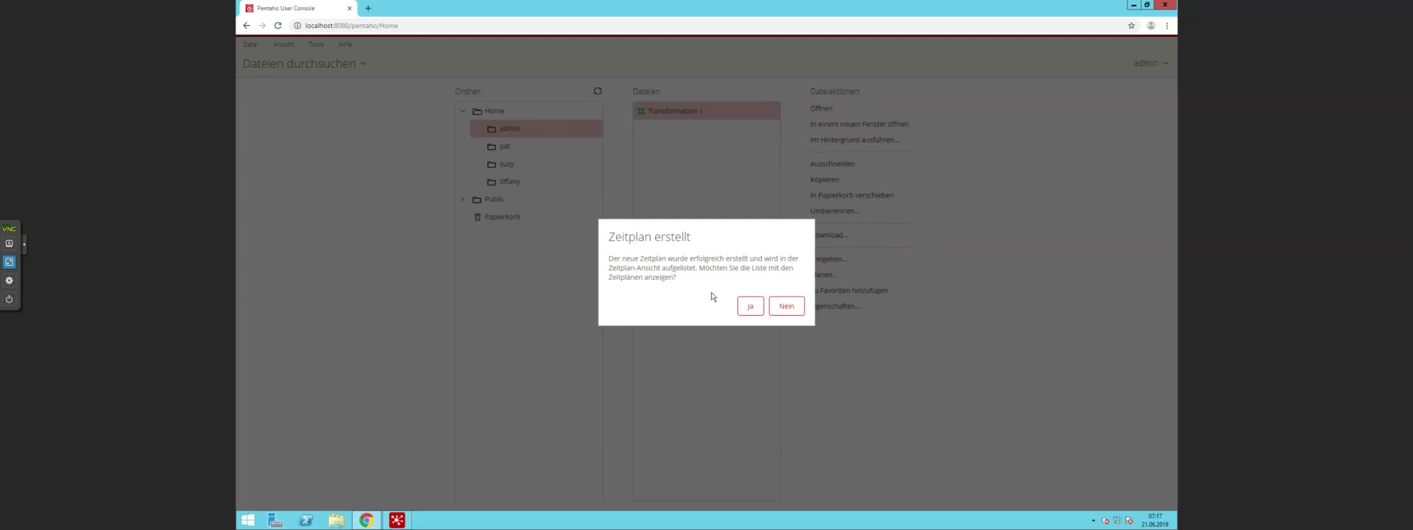
pyautogui.click(749, 308)
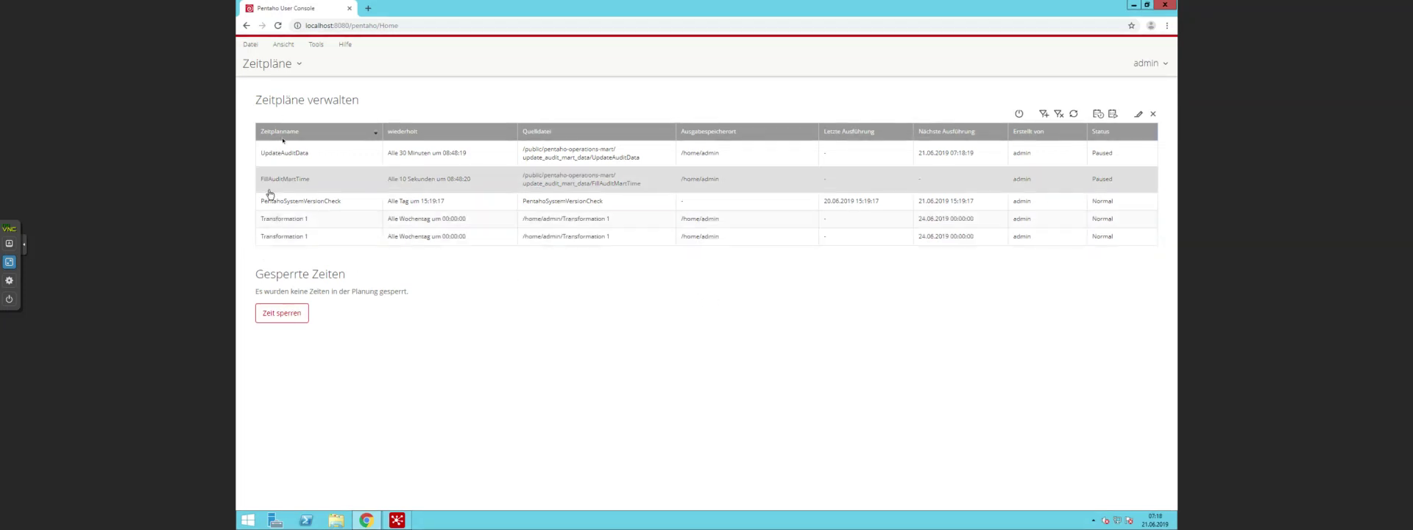
# Switch to the file browser and return to the schedules overview
pyautogui.click(302, 70)
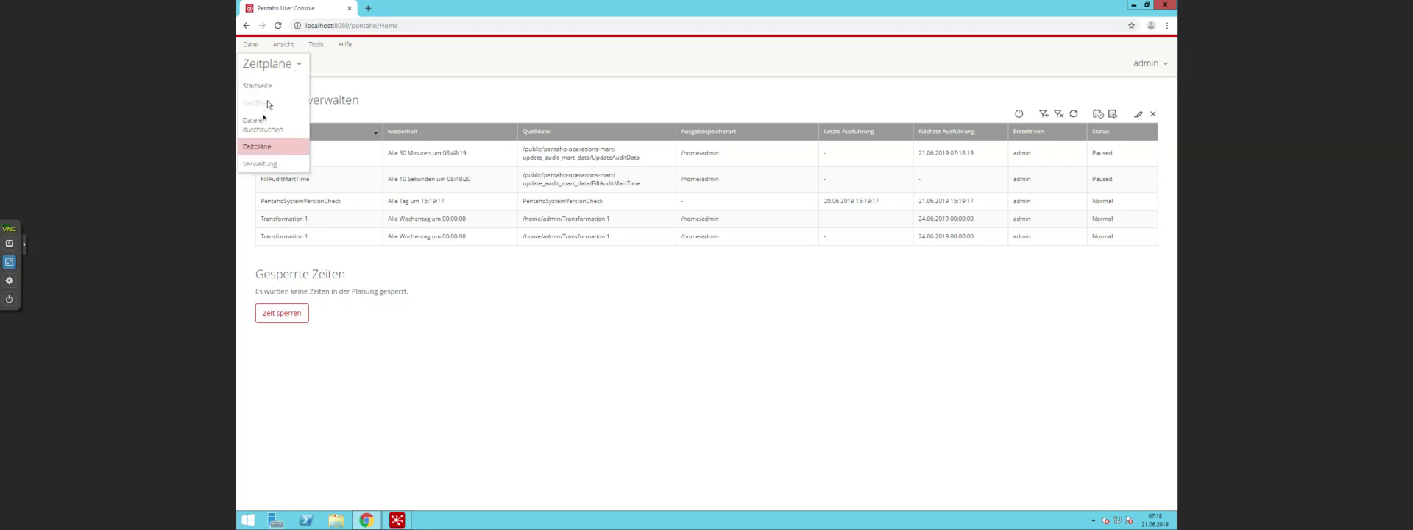
pyautogui.click(262, 127)
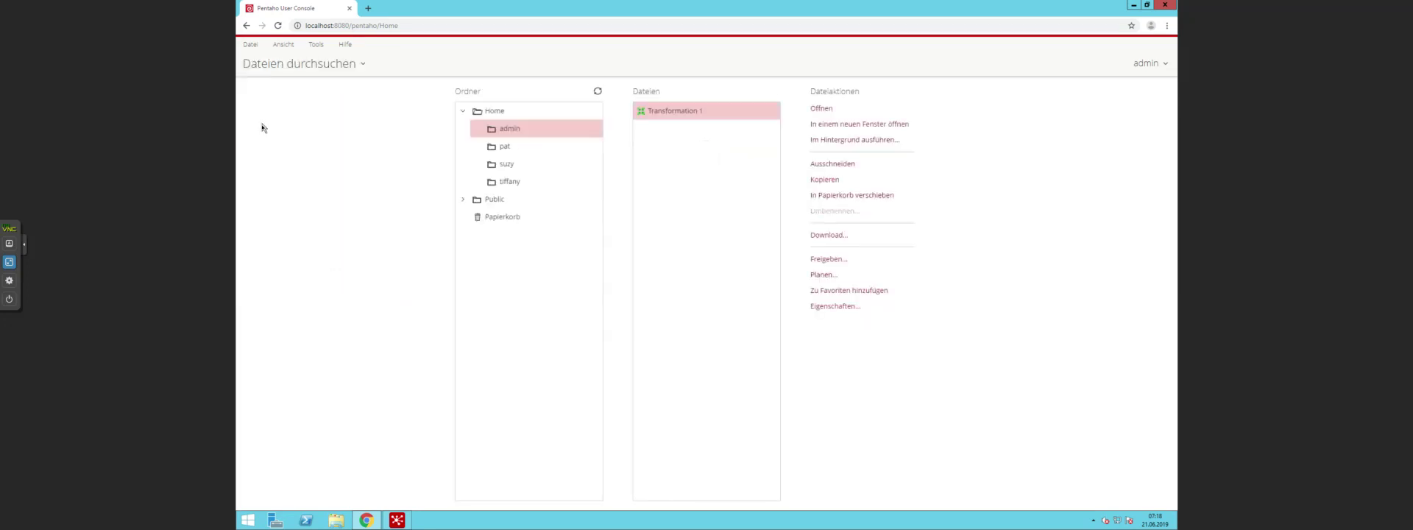
pyautogui.click(270, 65)
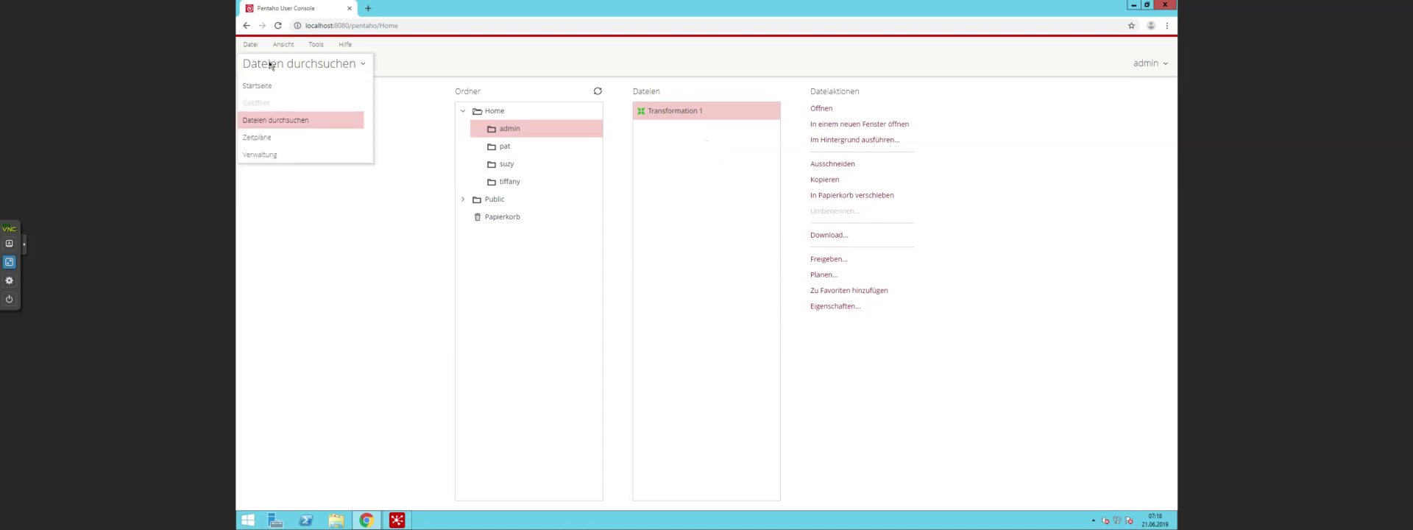
pyautogui.click(268, 140)
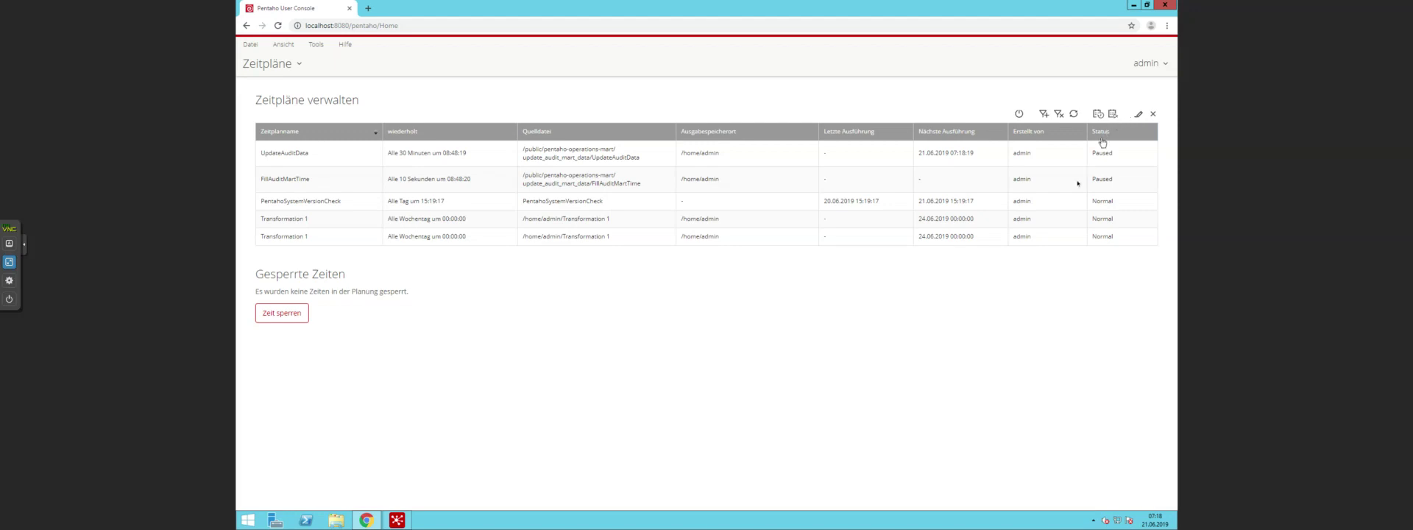
# Inspect the edit settings of the first Transformation 1 schedule without changing them, and delete that schedule
pyautogui.click(541, 219)
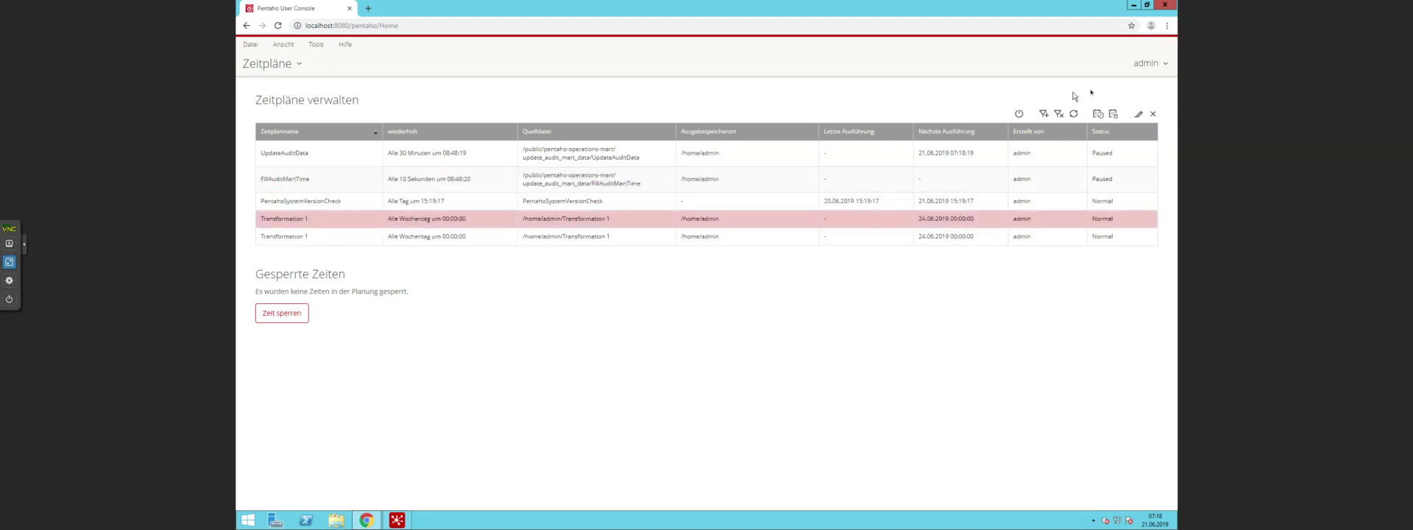
pyautogui.click(1139, 115)
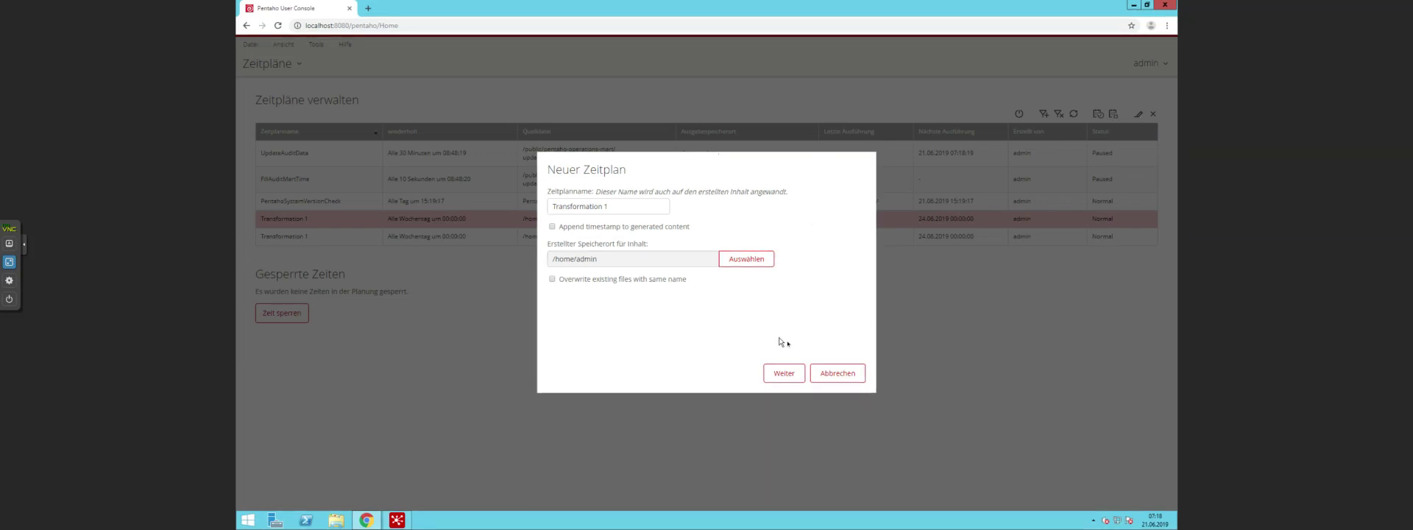
pyautogui.click(836, 371)
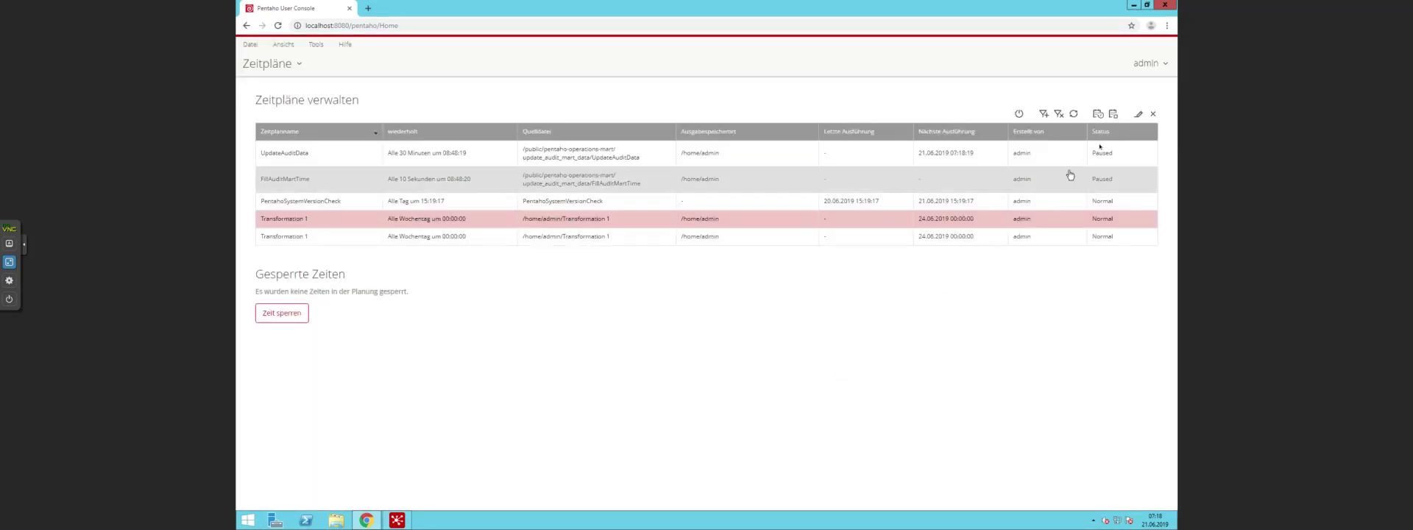
pyautogui.click(1151, 114)
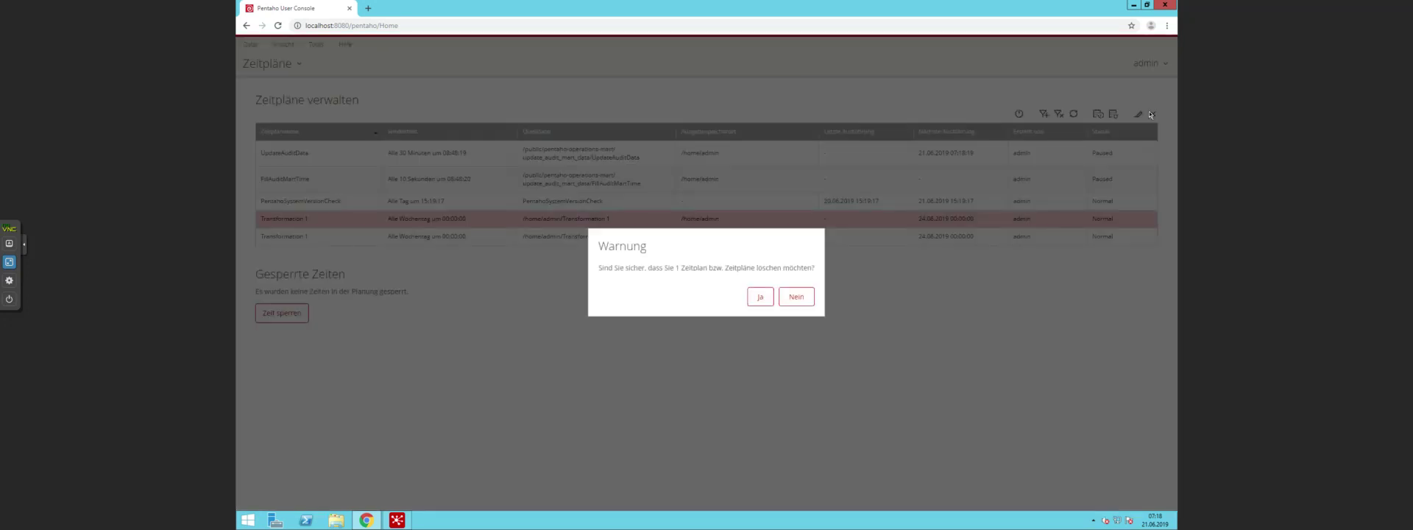
pyautogui.click(761, 296)
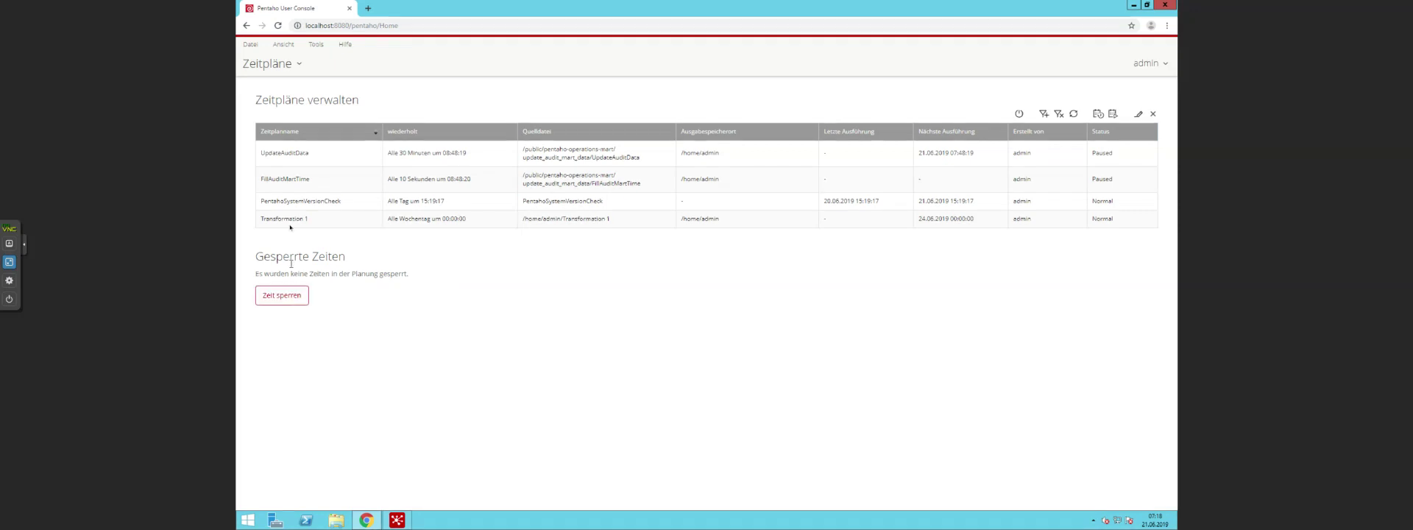
# Go back to the file browser by way of the start page and check the sharing permissions of Transformation 1
pyautogui.click(280, 71)
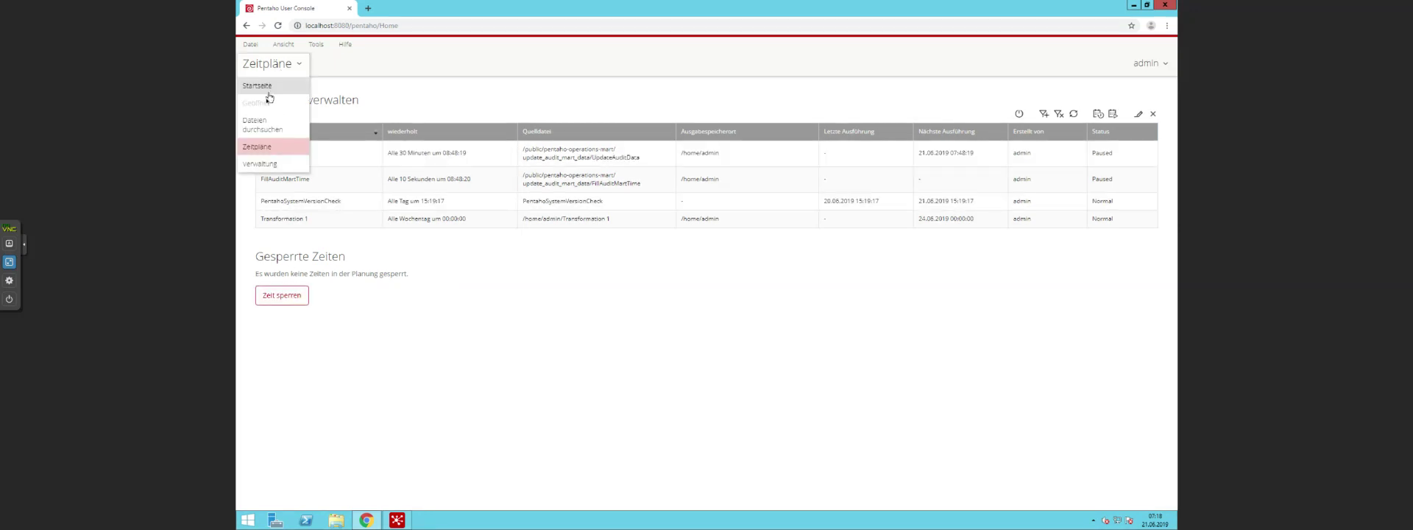
pyautogui.click(261, 93)
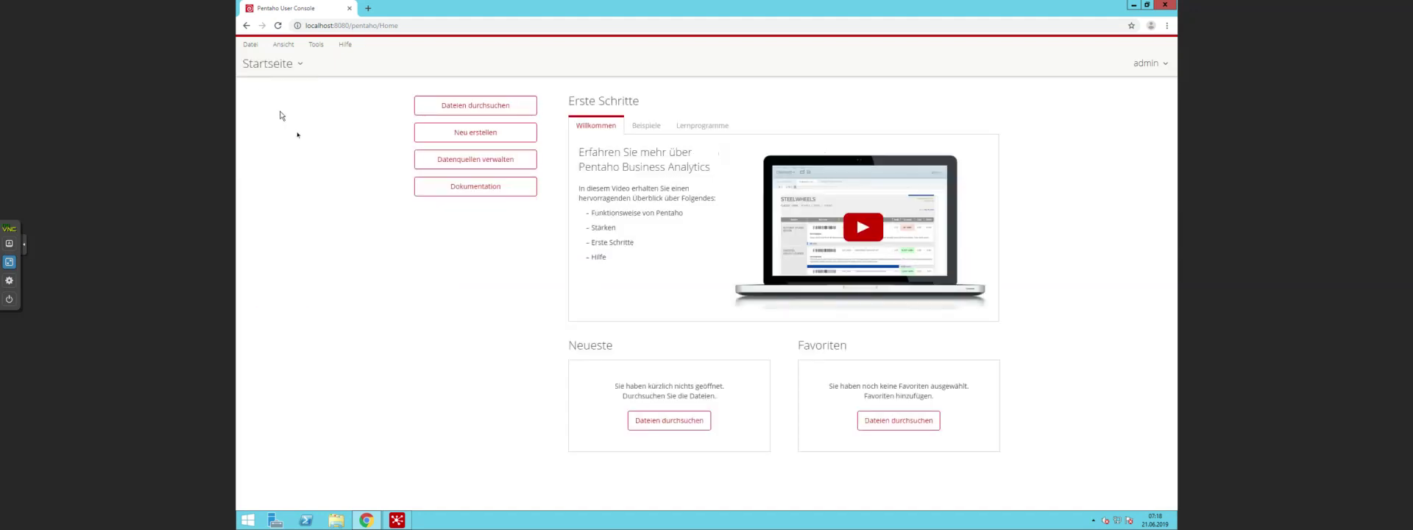
pyautogui.click(460, 106)
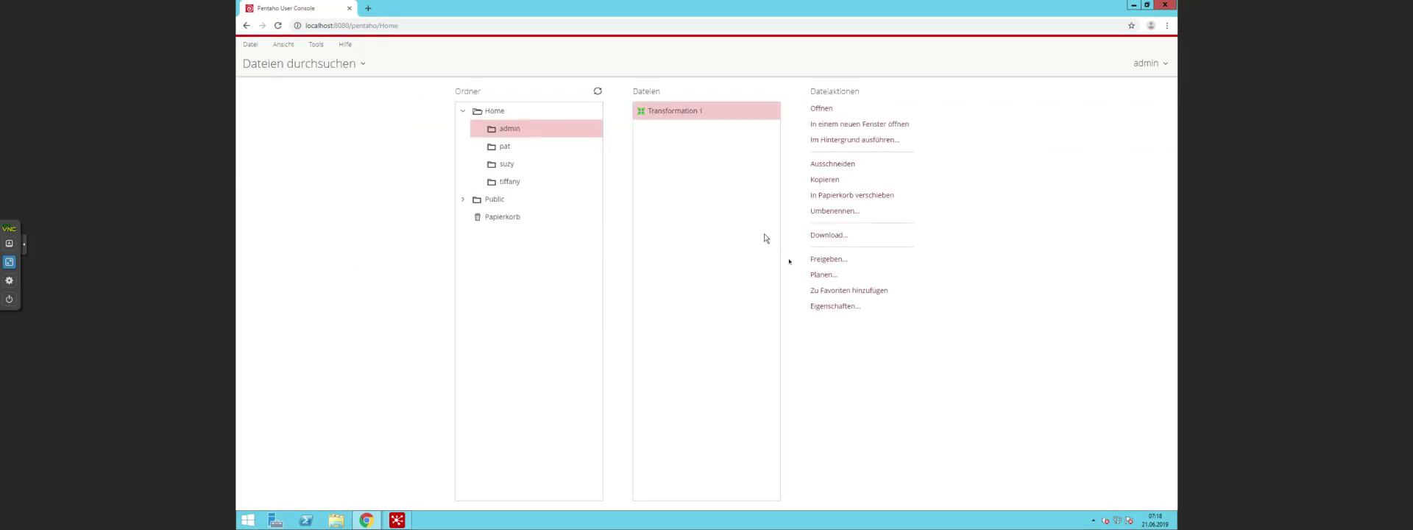
pyautogui.click(826, 259)
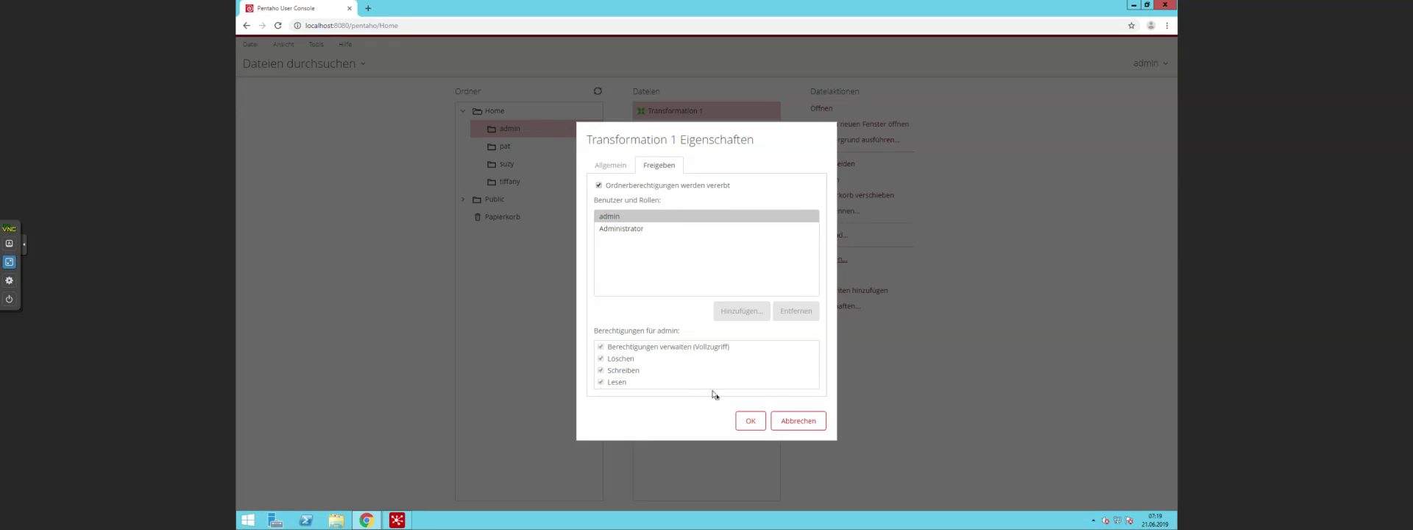
pyautogui.click(745, 419)
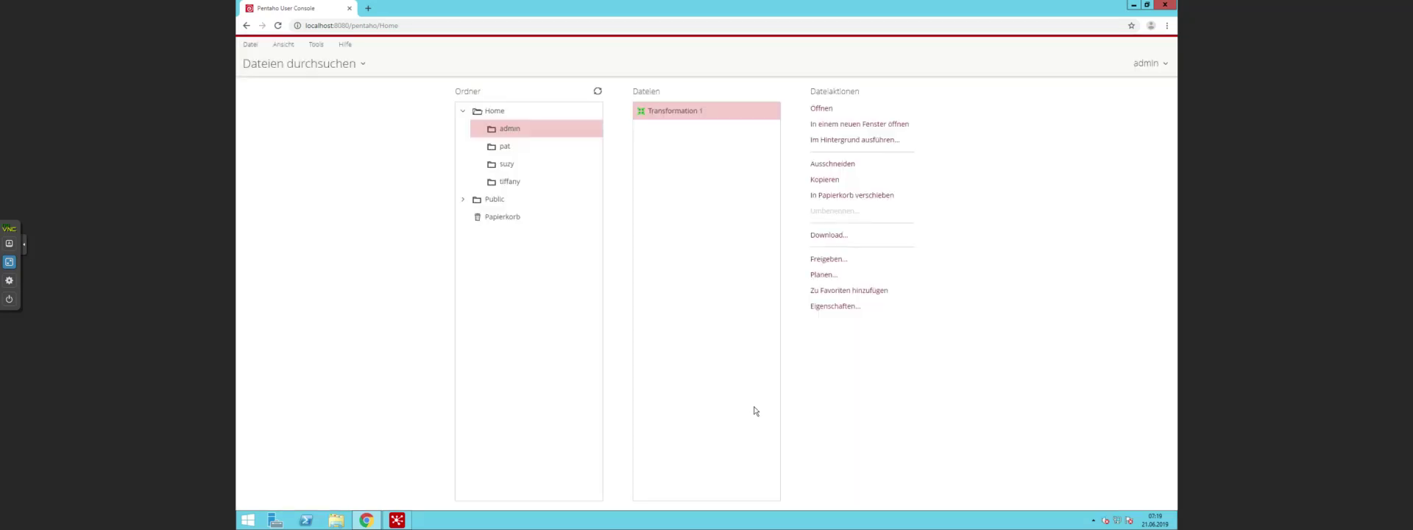
# Turn off inherited folder permissions in the sharing settings of Transformation 1 and add the Report Author role
pyautogui.click(833, 264)
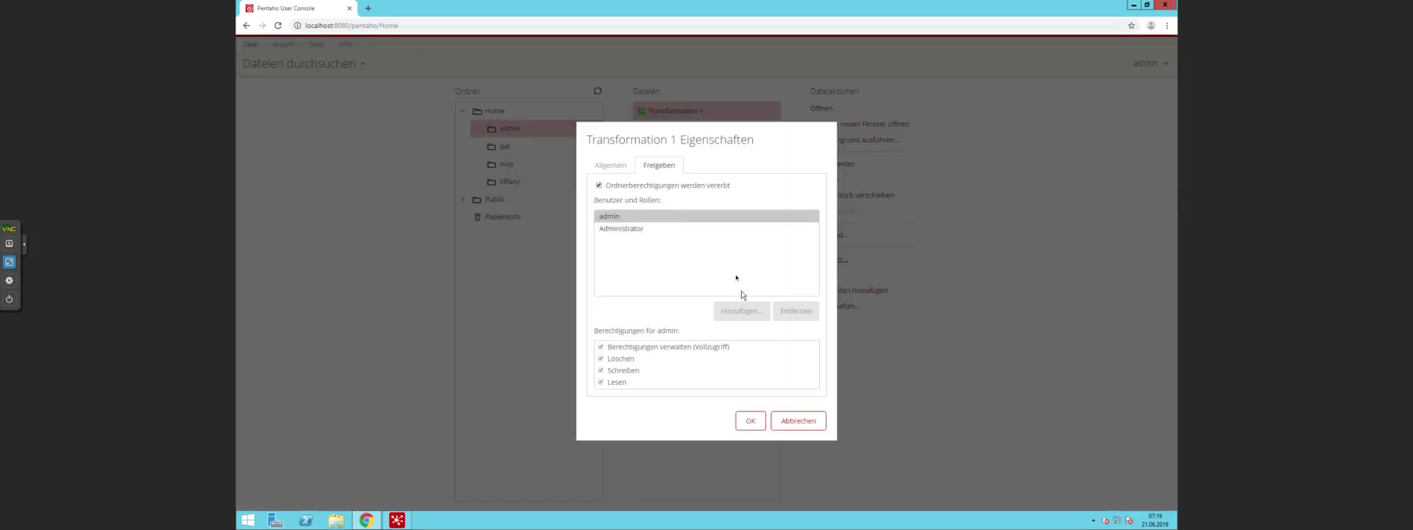
pyautogui.click(684, 189)
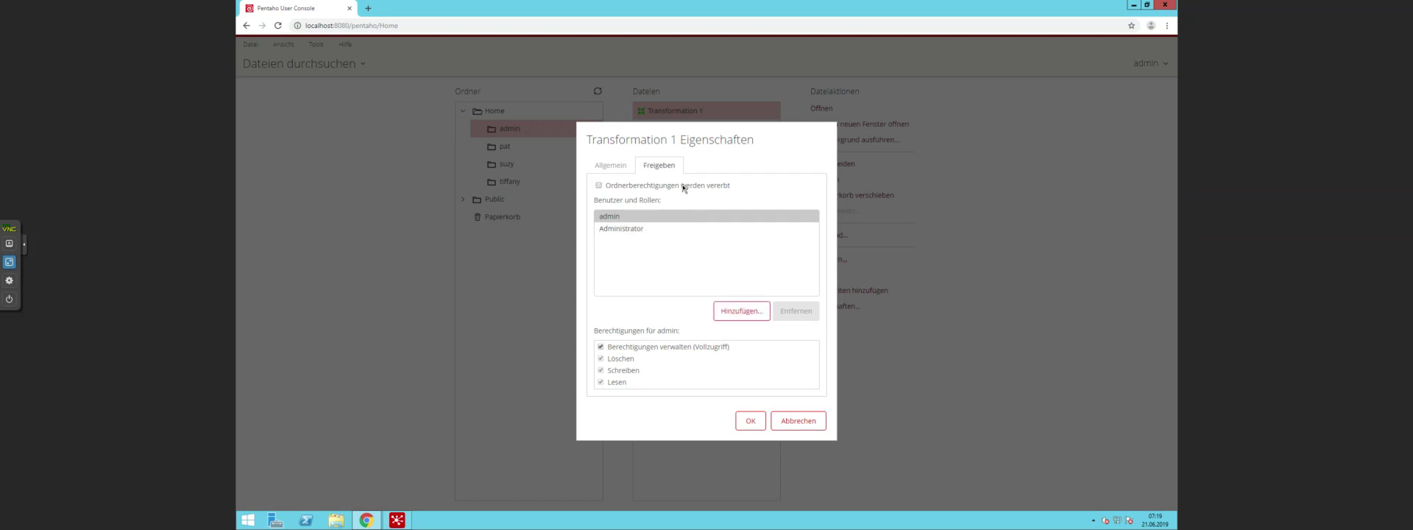
pyautogui.click(734, 312)
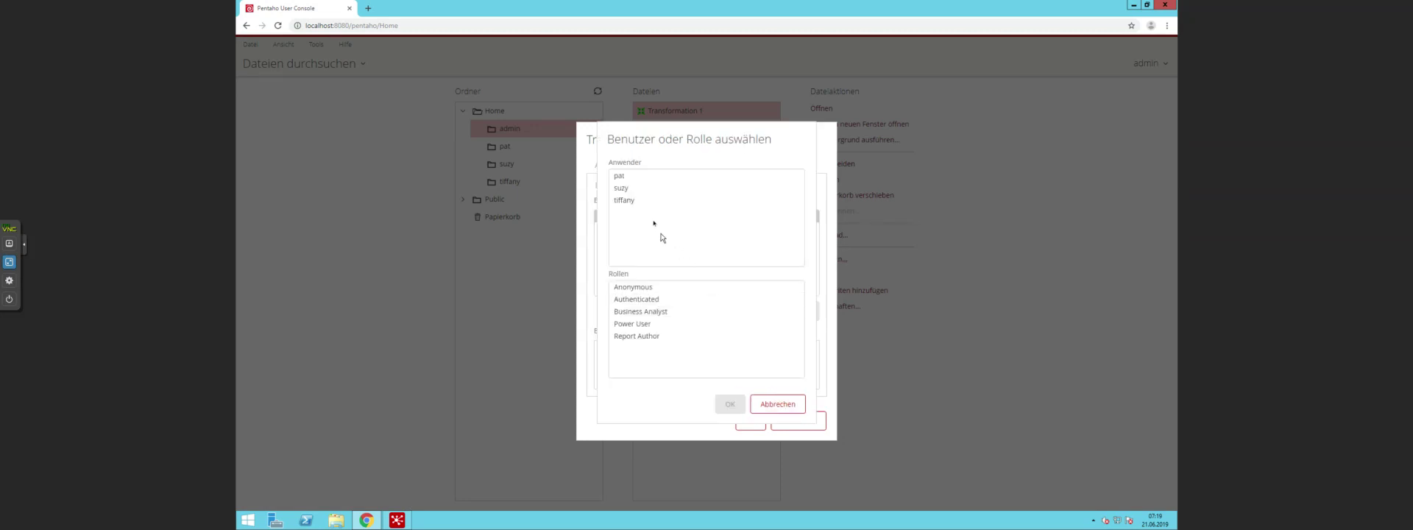
pyautogui.click(629, 201)
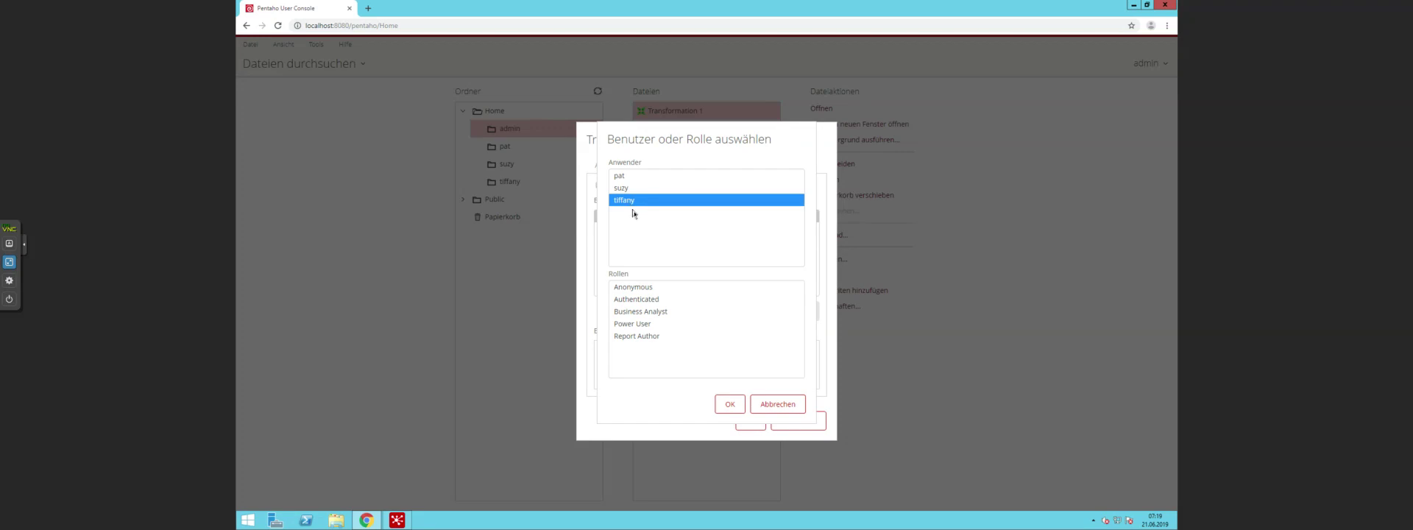
pyautogui.click(646, 336)
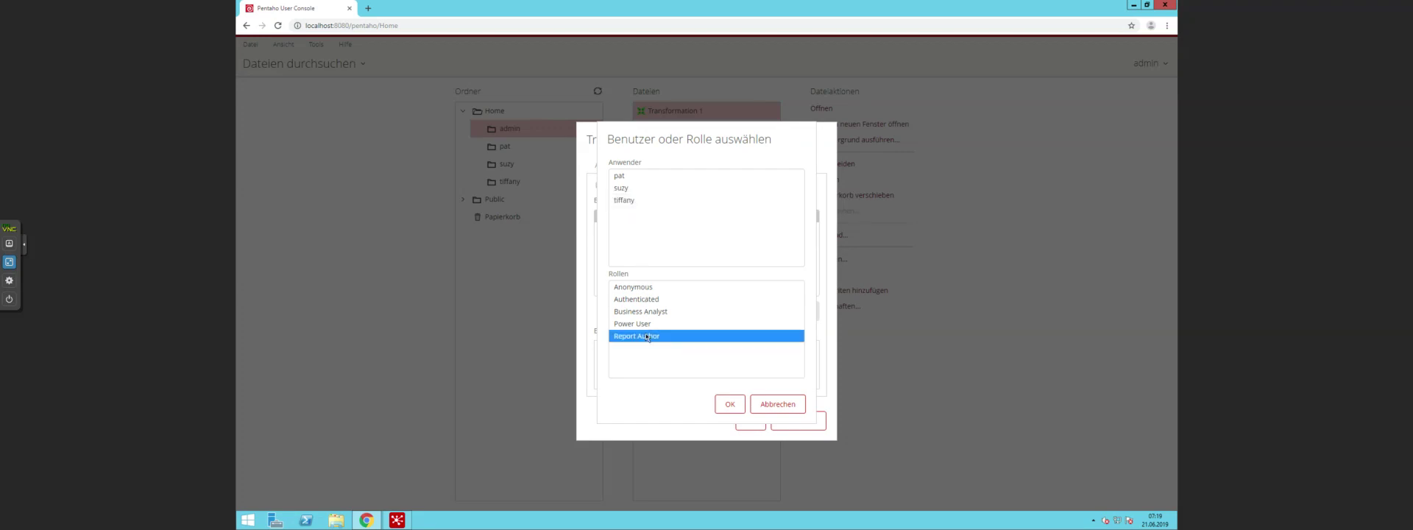
pyautogui.click(729, 404)
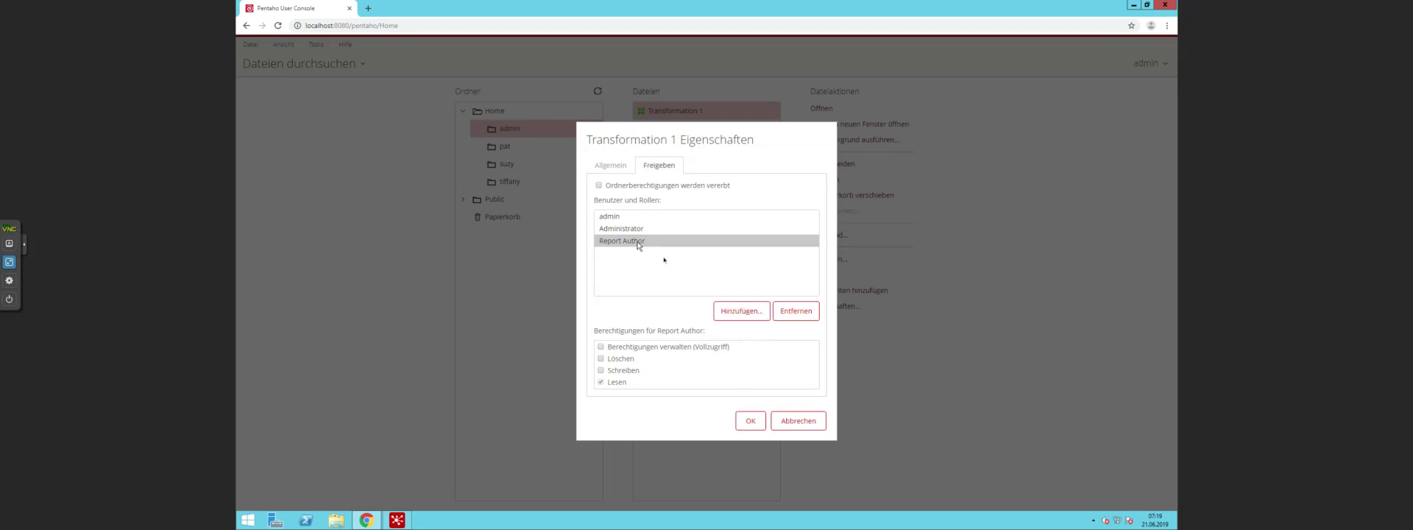
# Add the Business Analyst role to the users and roles sharing Transformation 1
pyautogui.click(736, 310)
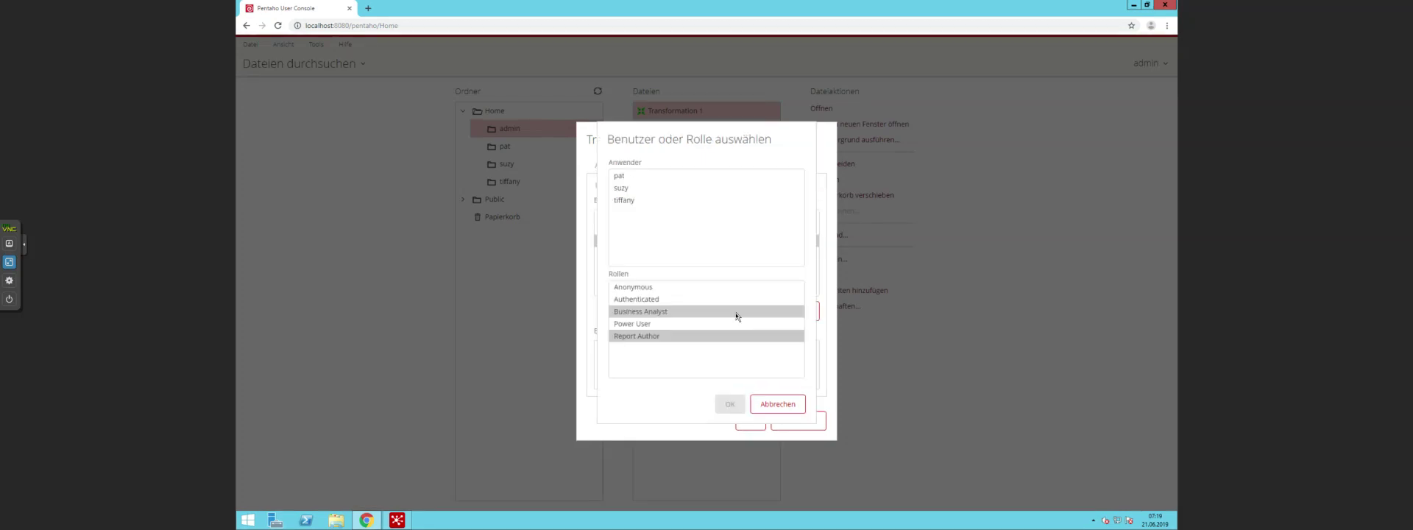
pyautogui.click(625, 202)
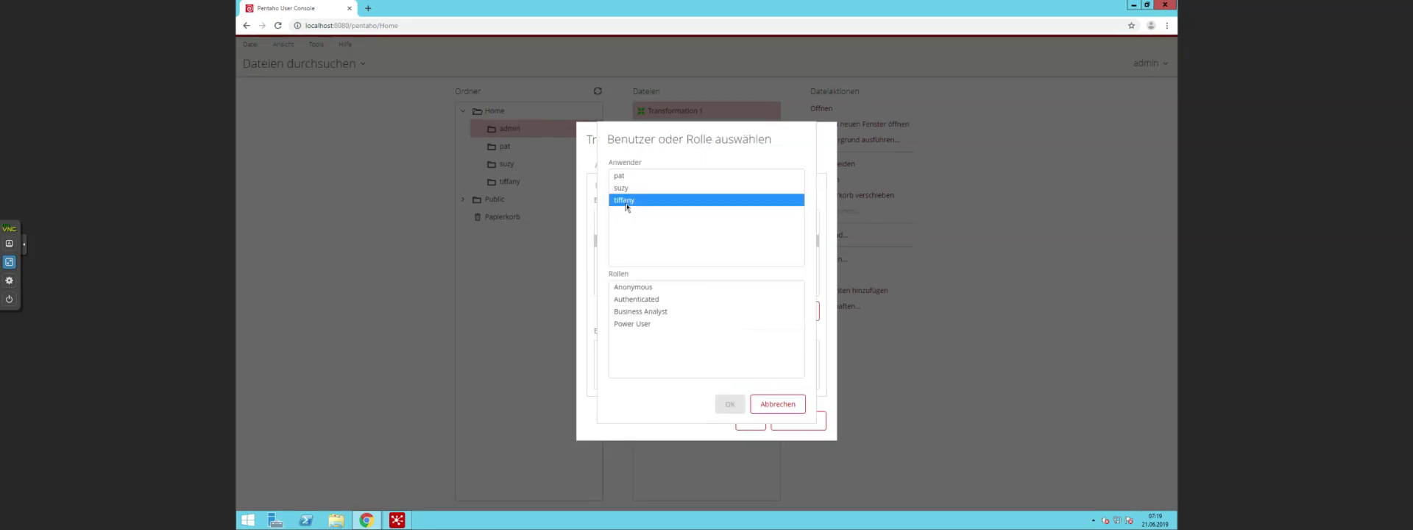
pyautogui.click(640, 310)
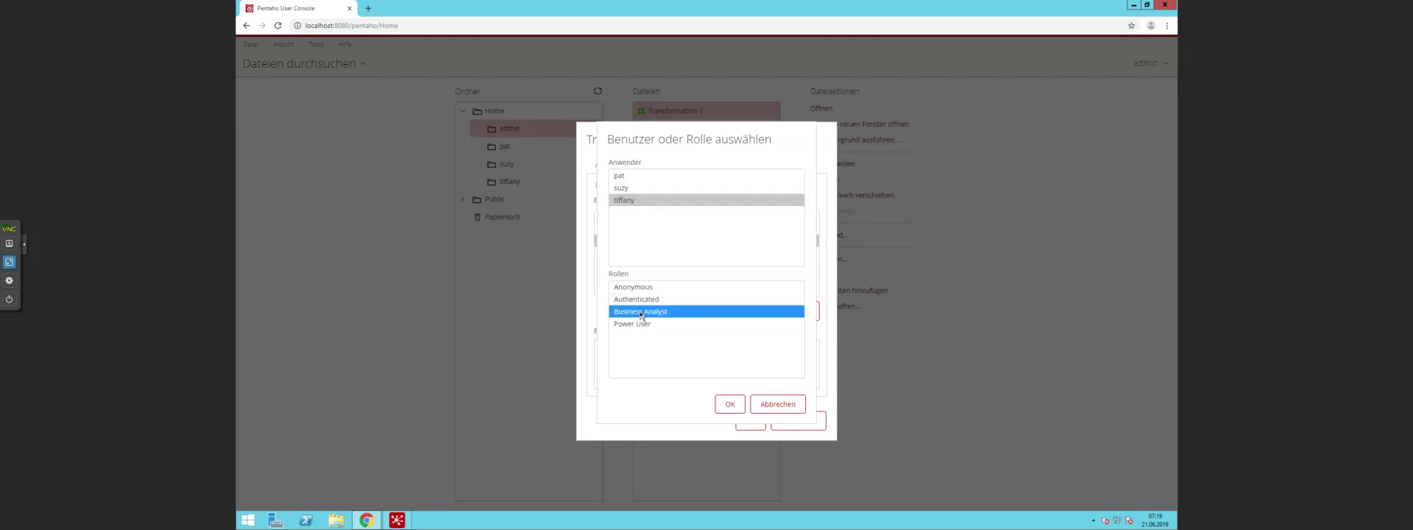
pyautogui.click(729, 404)
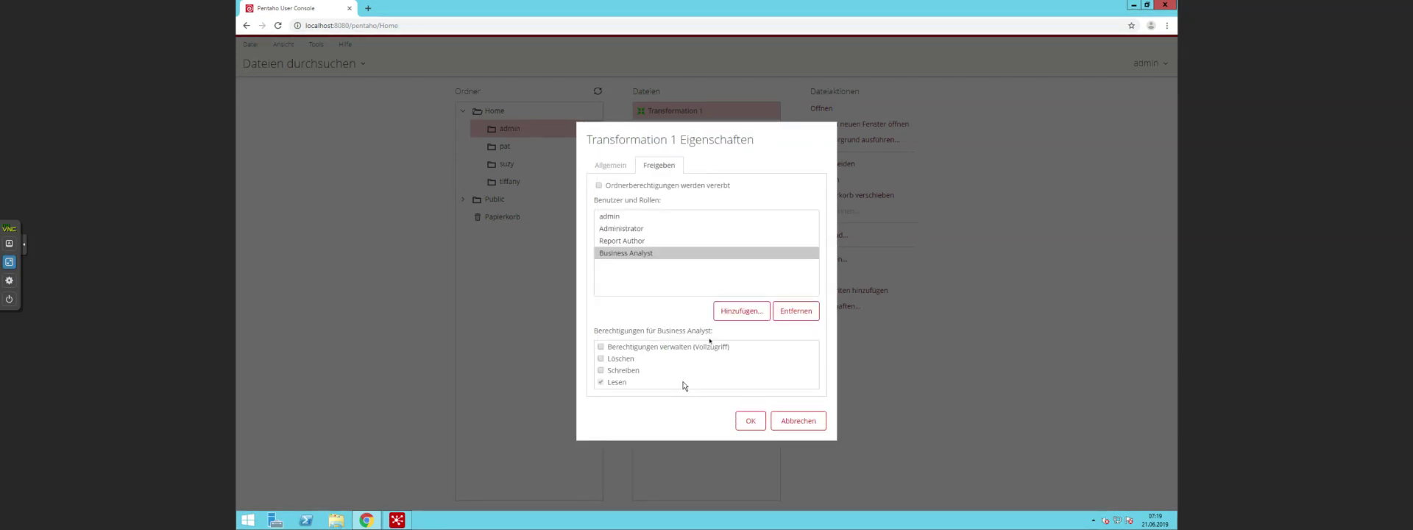
# Add the Authenticated role to the sharing list of Transformation 1 and save the sharing settings
pyautogui.click(730, 312)
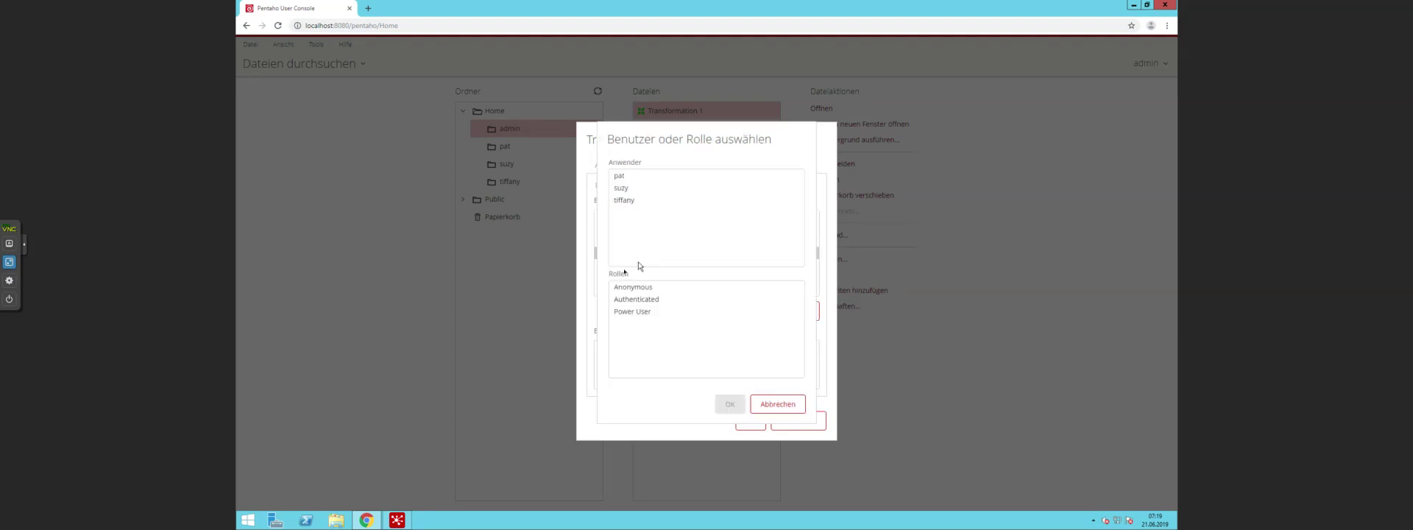
pyautogui.click(621, 177)
pyautogui.click(644, 299)
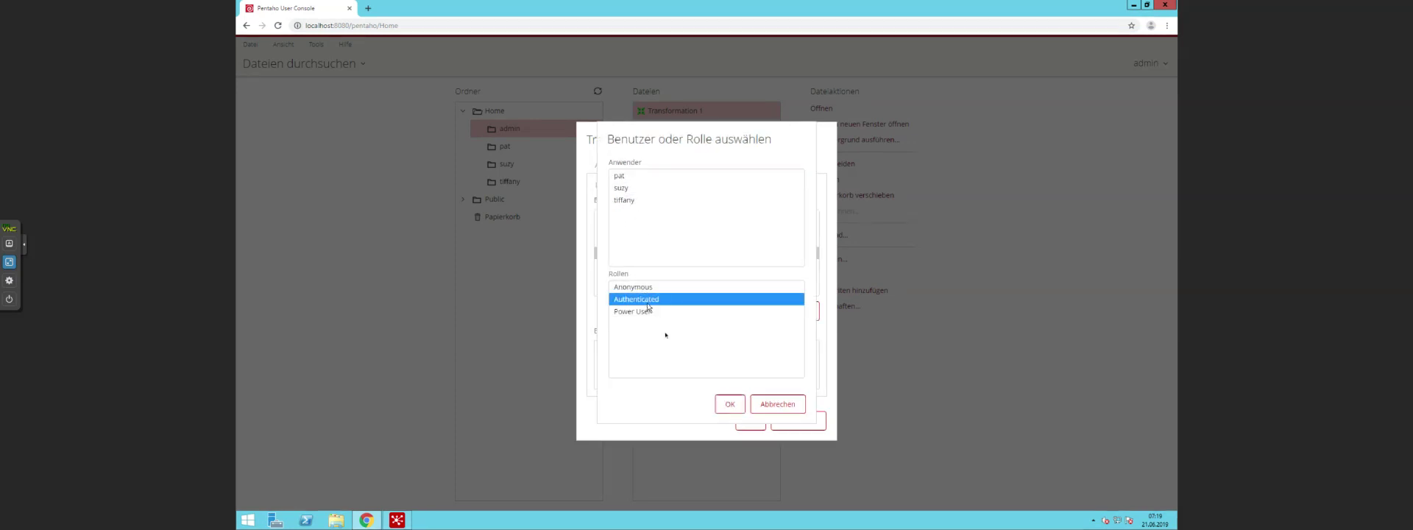
pyautogui.click(727, 403)
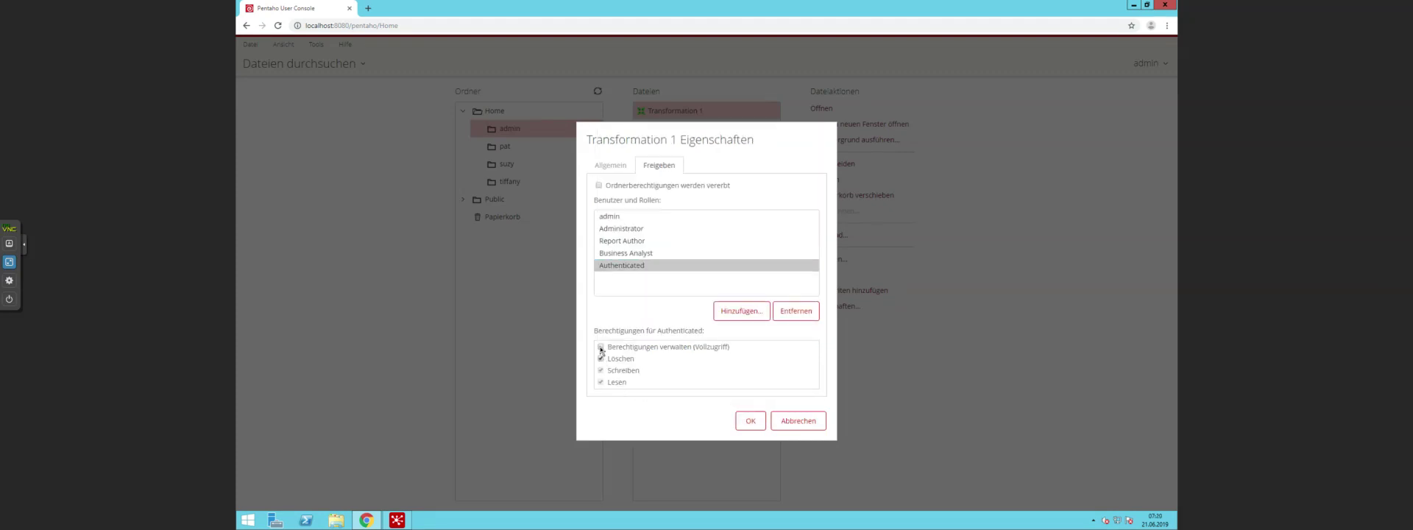
pyautogui.click(746, 424)
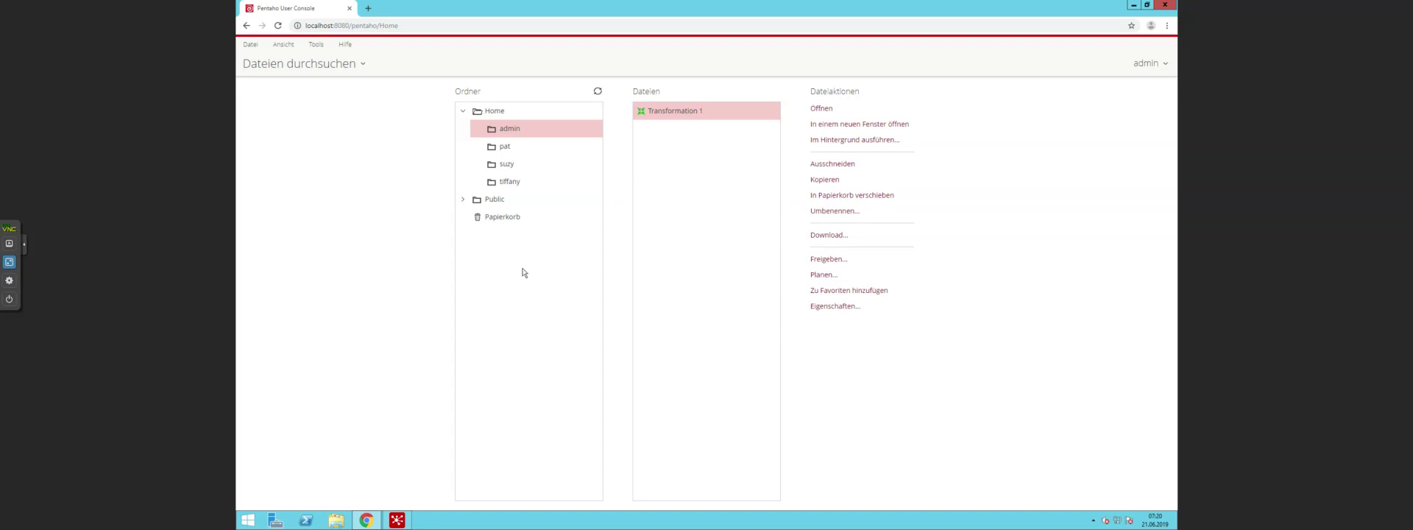
# Move Transformation 1 from the admin folder to the trash and confirm the removal
pyautogui.click(329, 65)
pyautogui.click(330, 65)
pyautogui.click(823, 197)
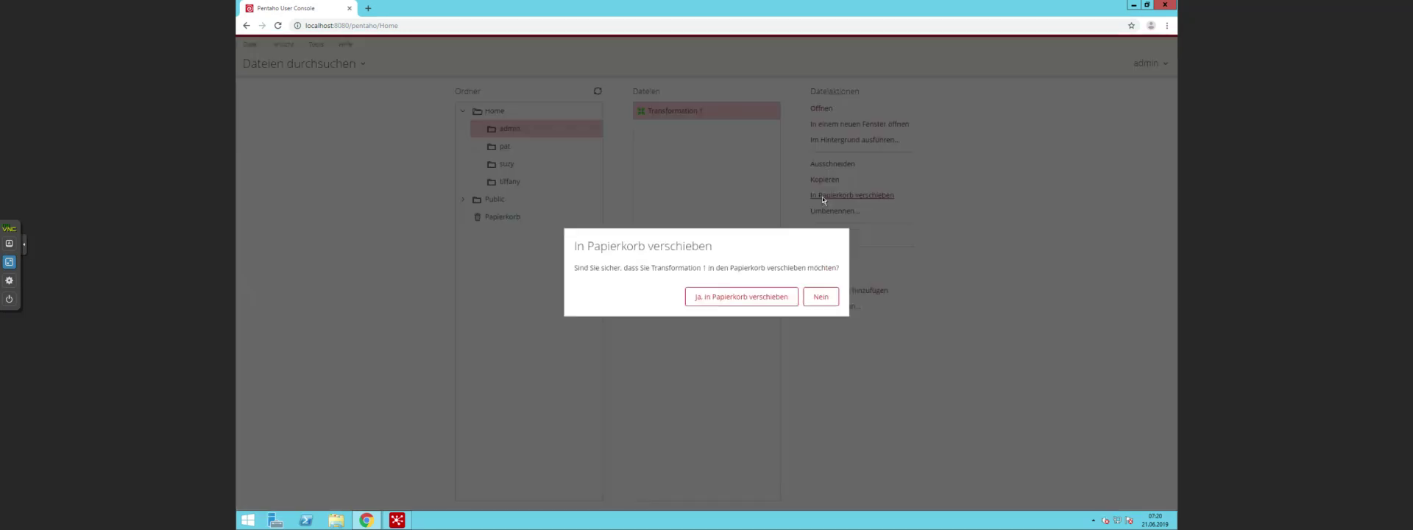
pyautogui.click(741, 296)
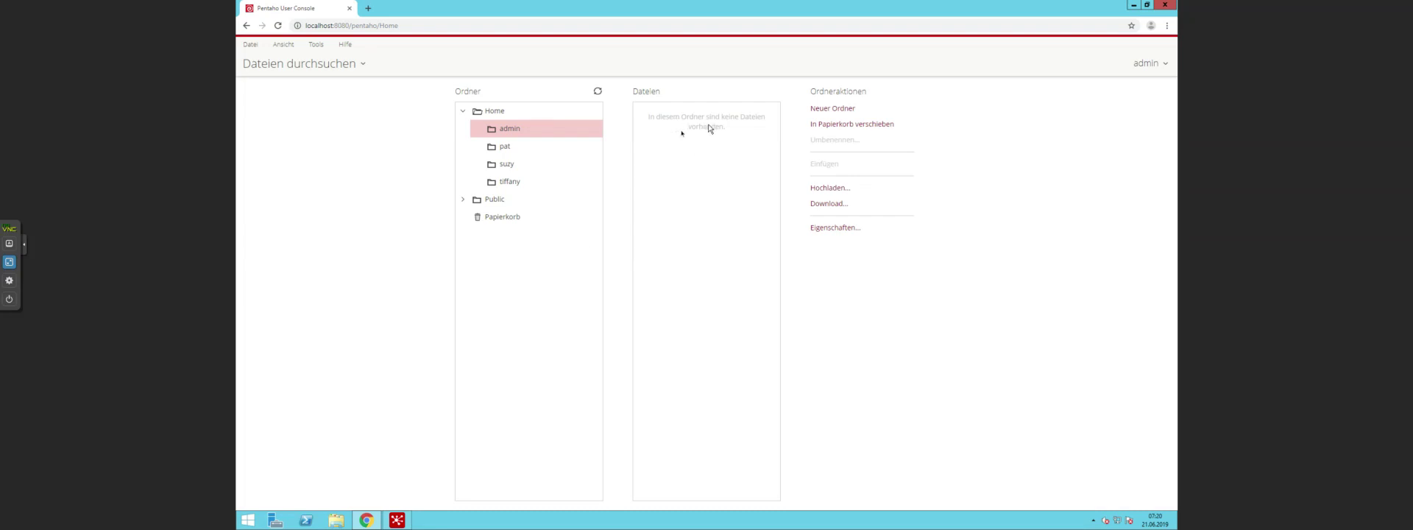
# Restore Transformation 1 from the trash
pyautogui.click(493, 224)
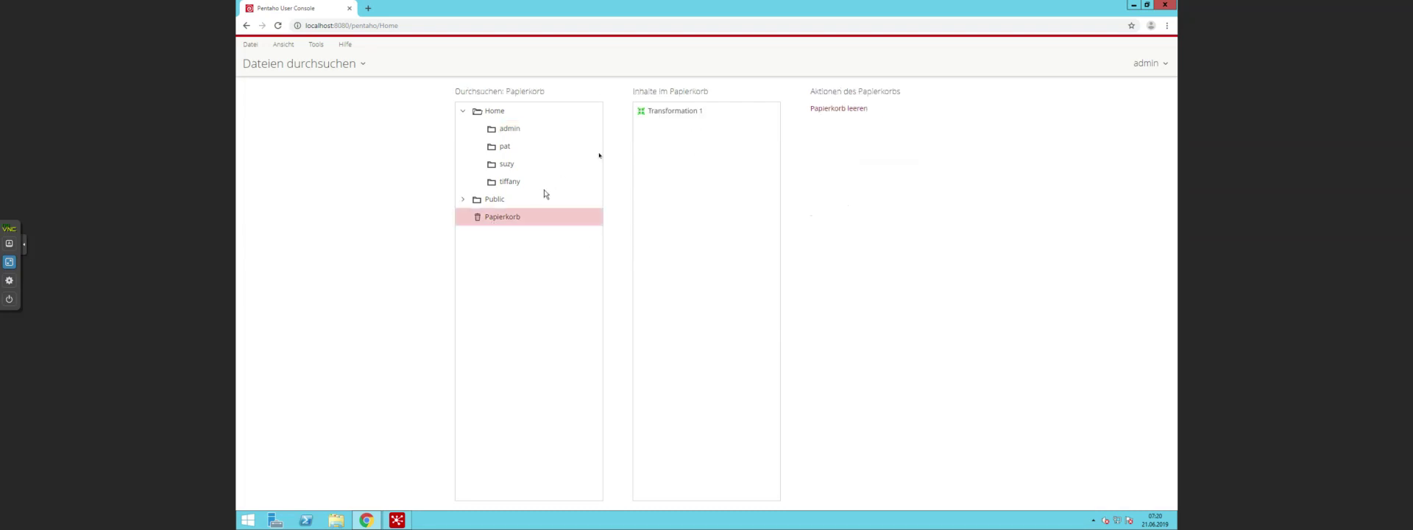
pyautogui.click(669, 117)
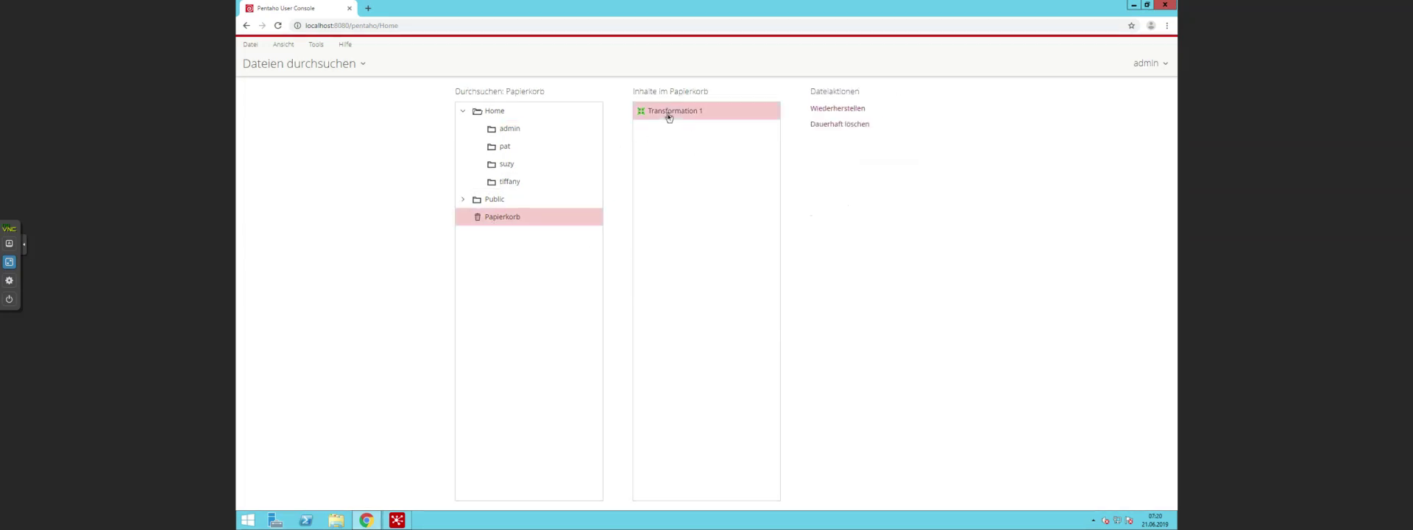
pyautogui.click(840, 110)
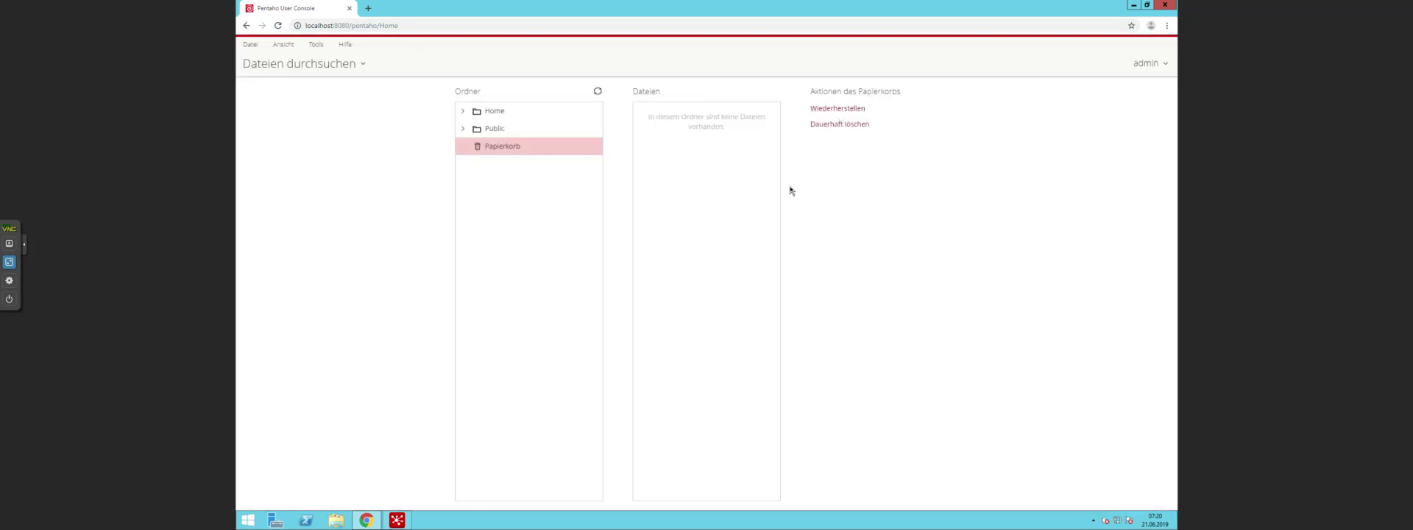
# Return to the admin folder under Home and check the general properties and sharing permissions of Transformation 1
pyautogui.click(472, 114)
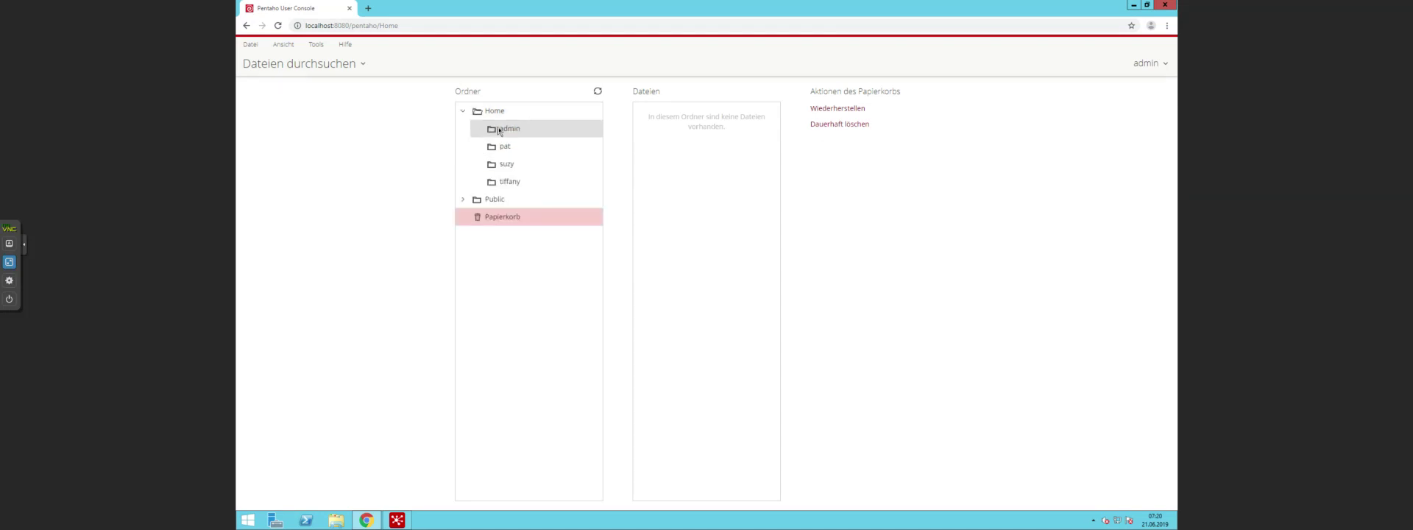
pyautogui.click(505, 130)
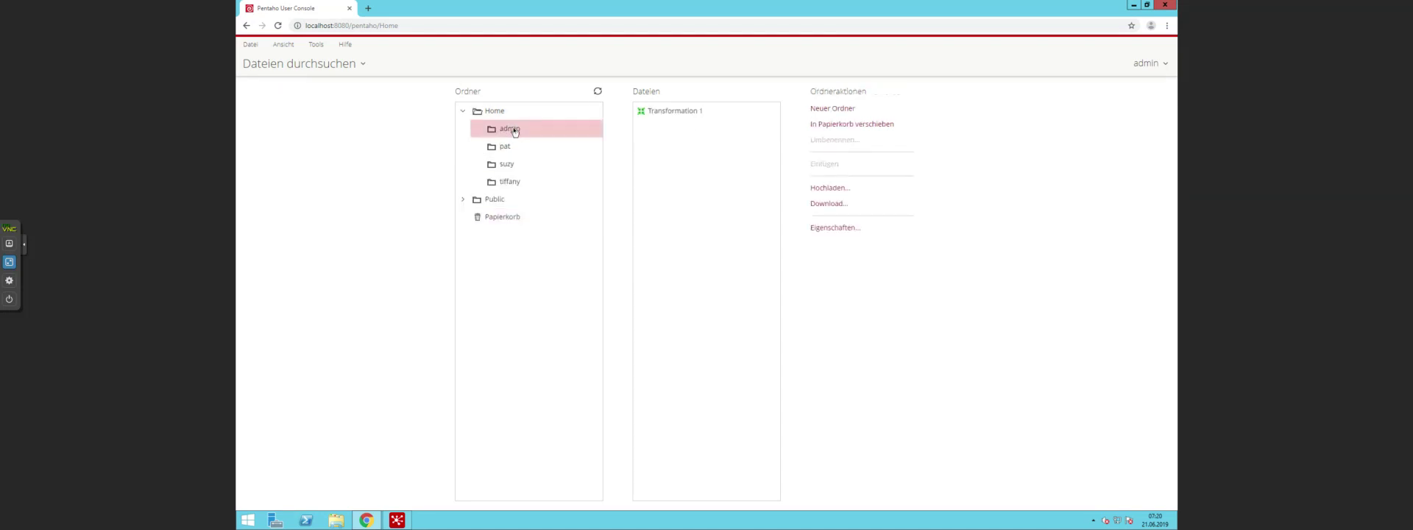
pyautogui.click(678, 114)
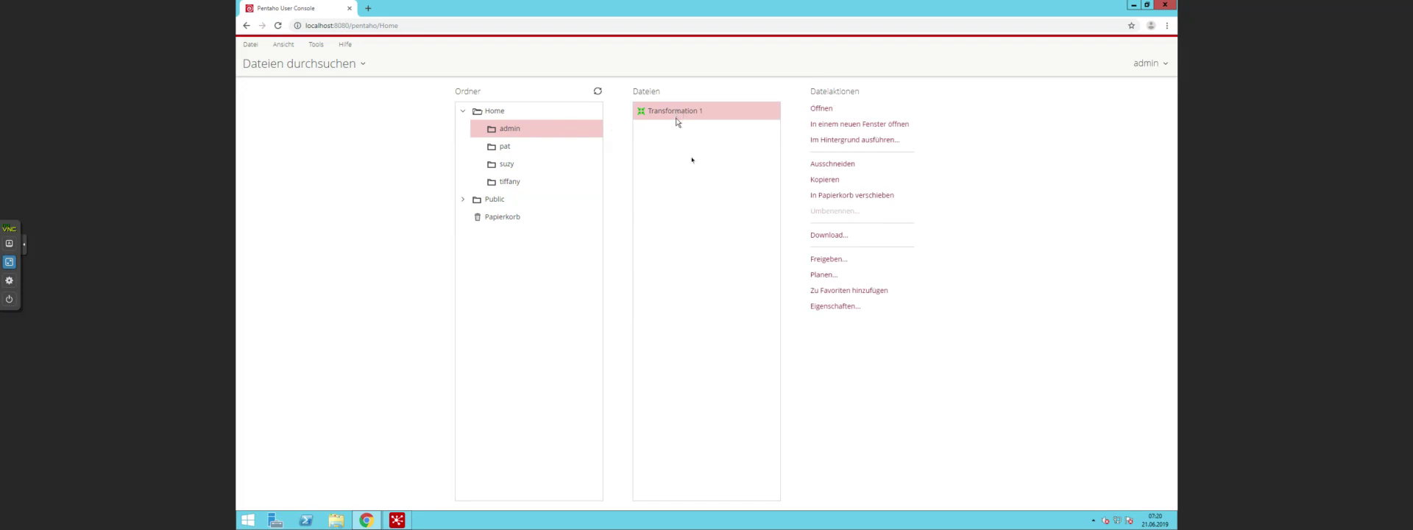
pyautogui.click(832, 307)
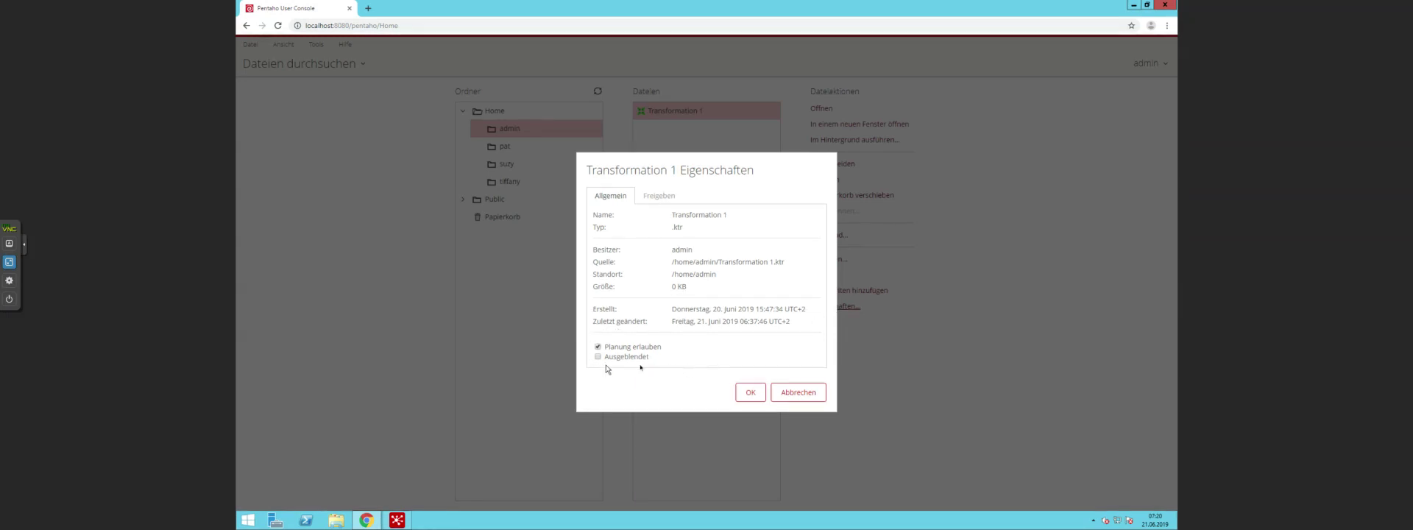
pyautogui.click(666, 199)
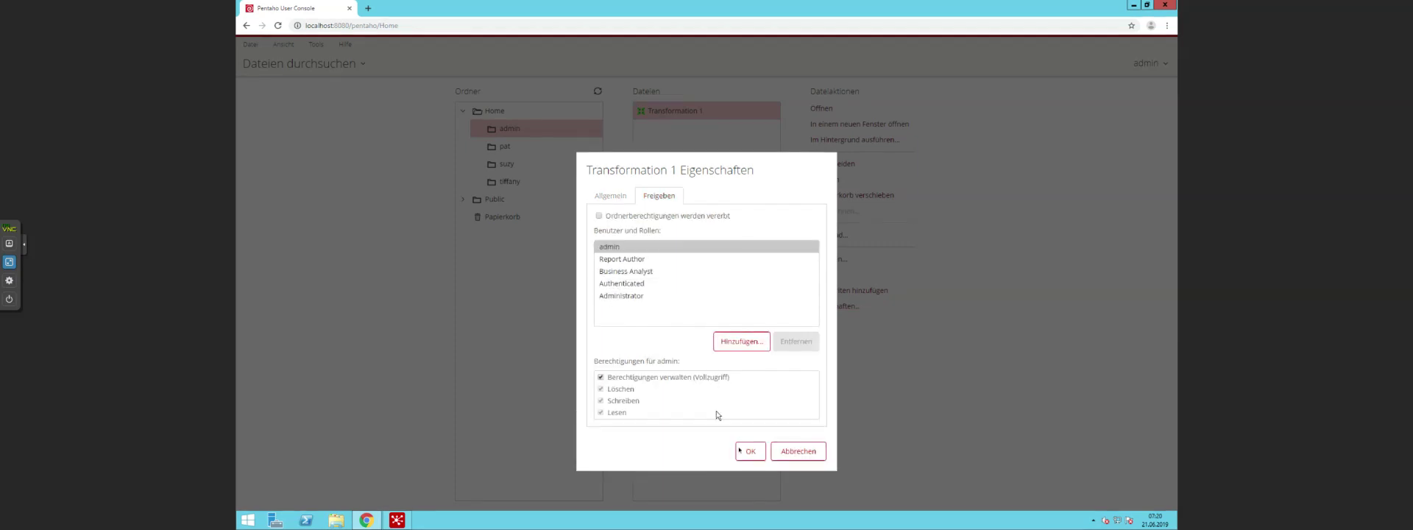
pyautogui.click(746, 449)
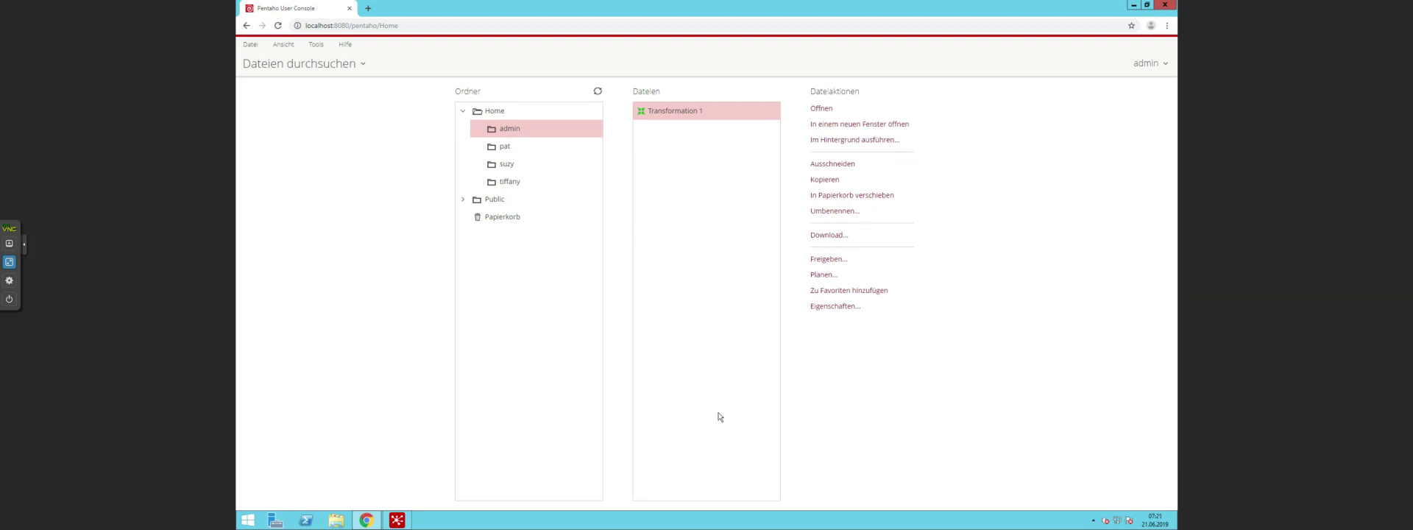
pyautogui.click(281, 46)
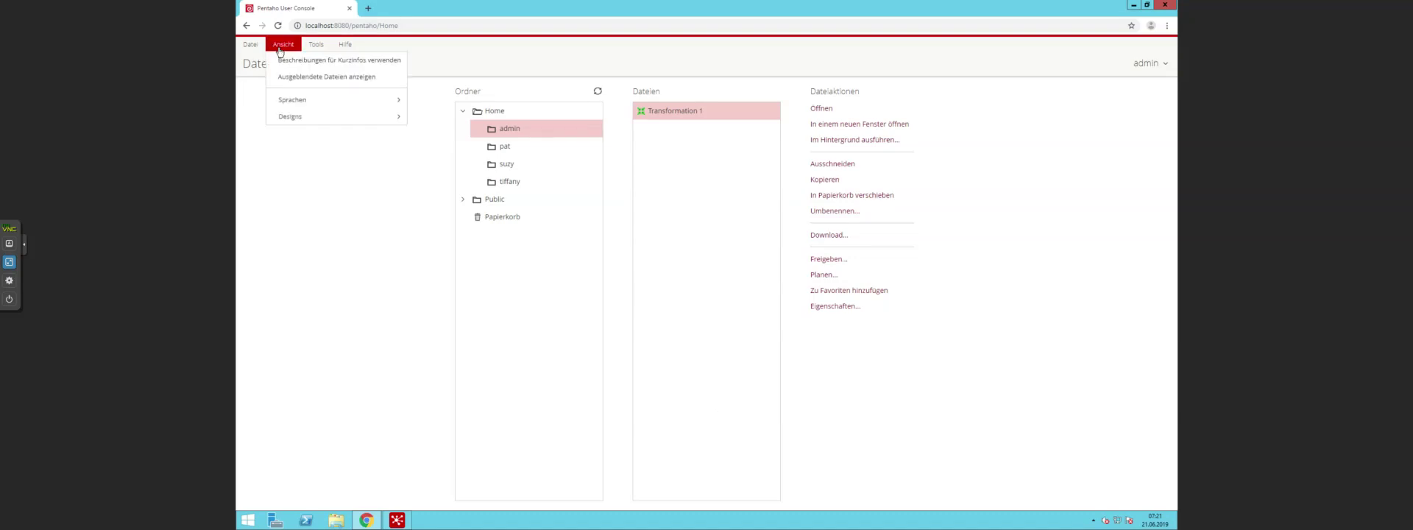
pyautogui.click(250, 46)
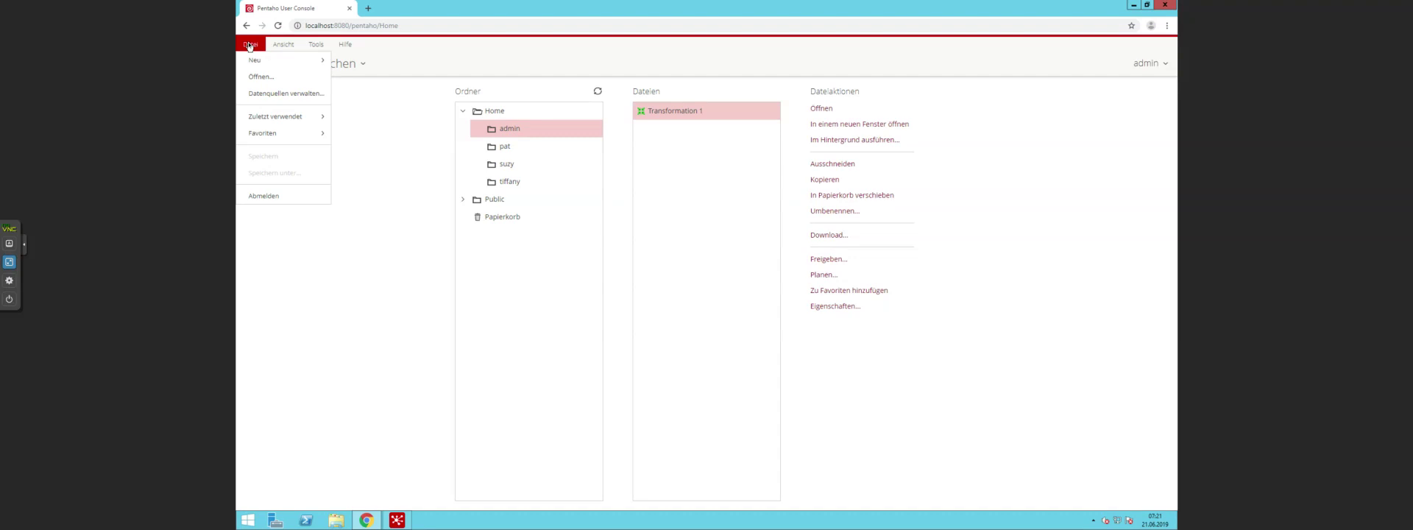
pyautogui.click(346, 46)
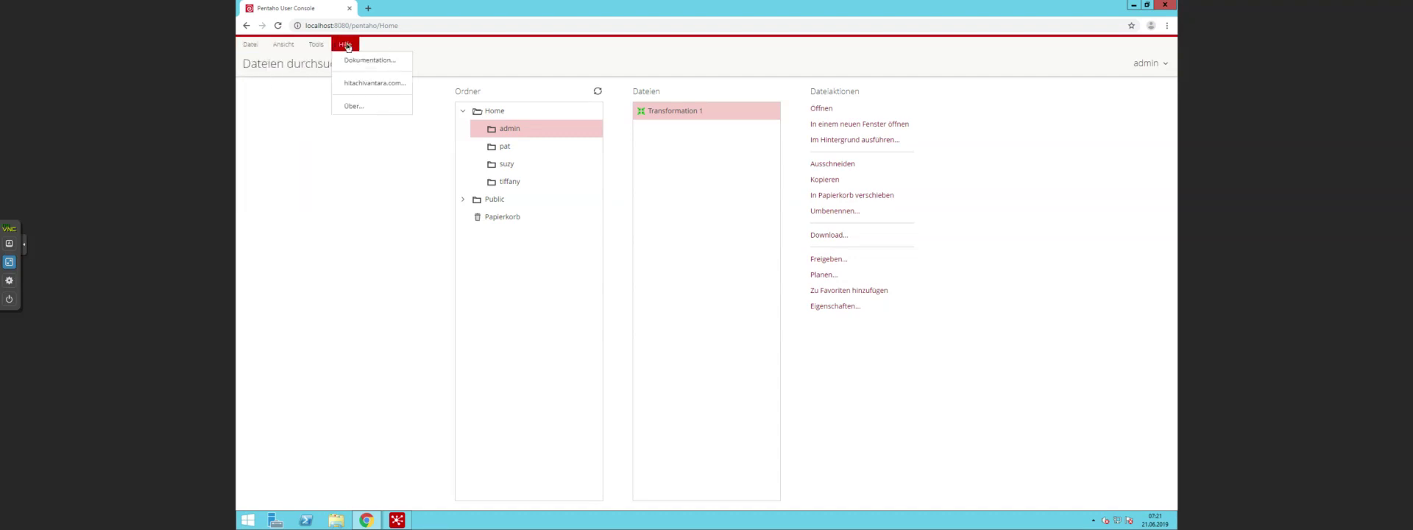
pyautogui.click(333, 181)
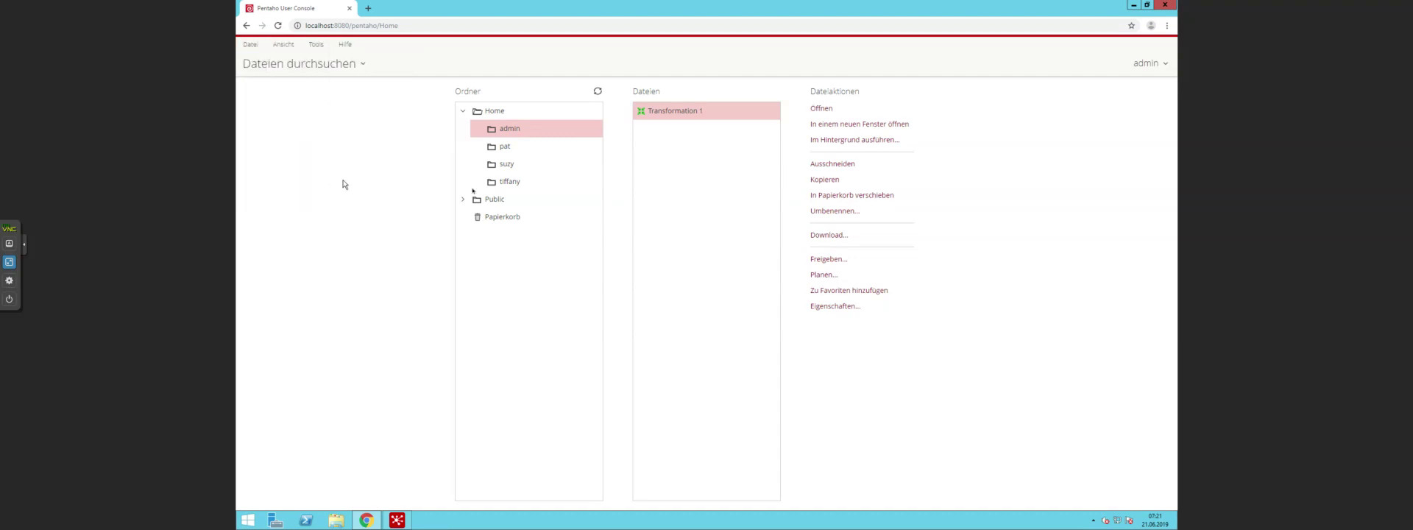